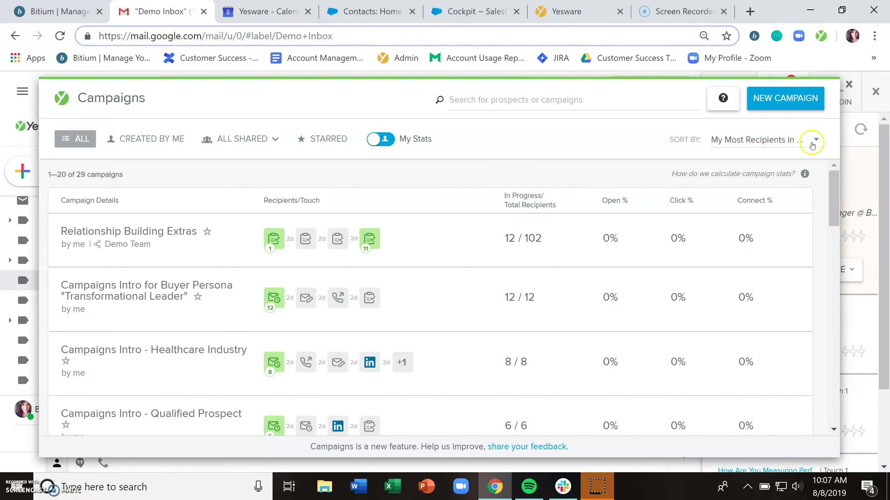
Close the 29-campaign Campaigns overview to get back to the Gmail Demo Inbox
{"action": "left_click", "coordinate": [849, 85]}
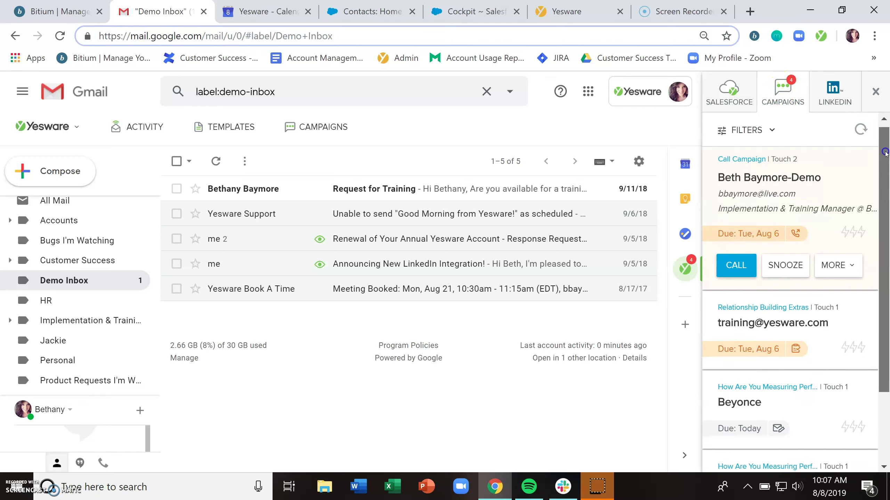
Reopen the Campaigns overview listing all 29 campaigns with their stats
{"action": "left_click_drag", "start_coordinate": [885, 151], "coordinate": [886, 212]}
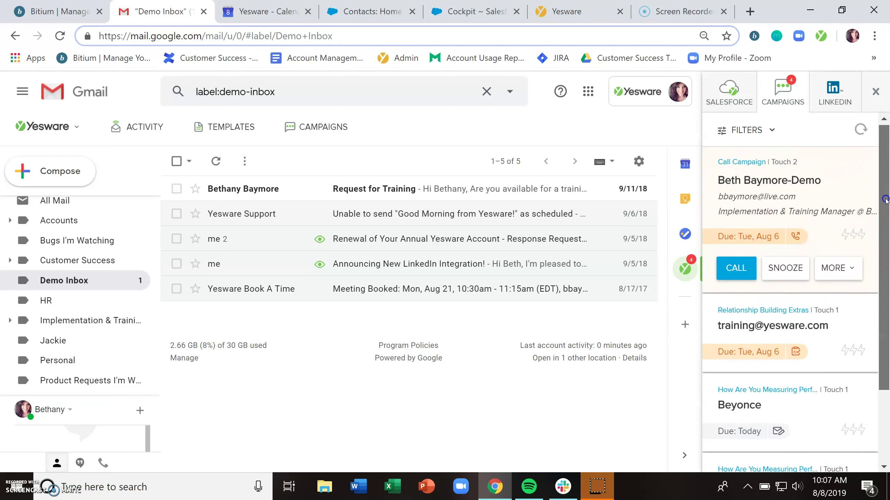
{"action": "left_click", "coordinate": [336, 130]}
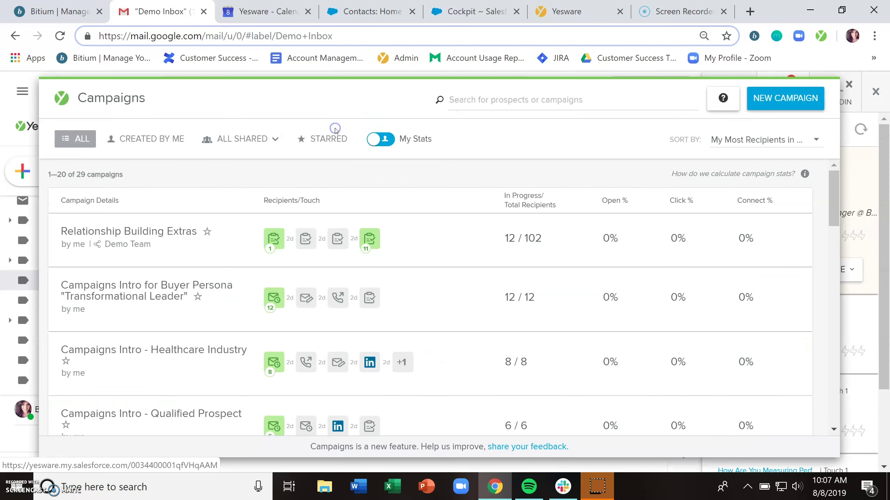
Create a new campaign named 'Demo Idol Campaign' and show its empty recipients table
{"action": "left_click", "coordinate": [793, 108]}
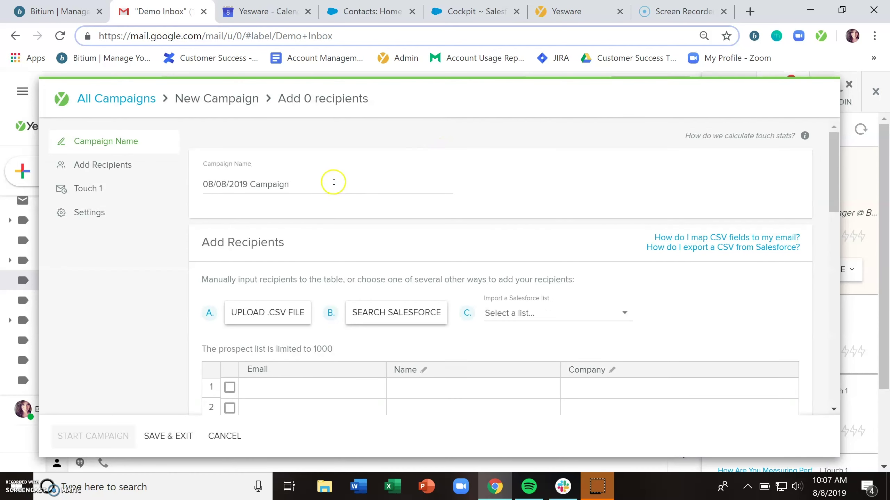
{"action": "triple_click", "coordinate": [333, 182]}
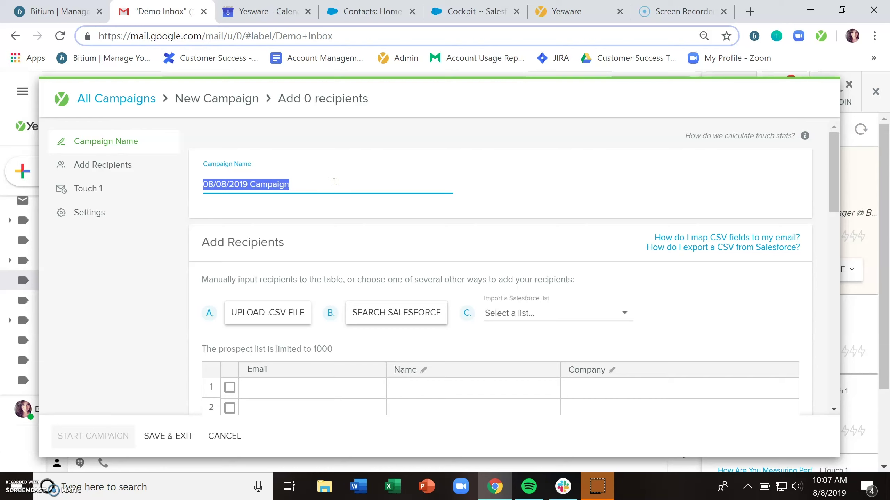
{"action": "type", "text": "Demo I"}
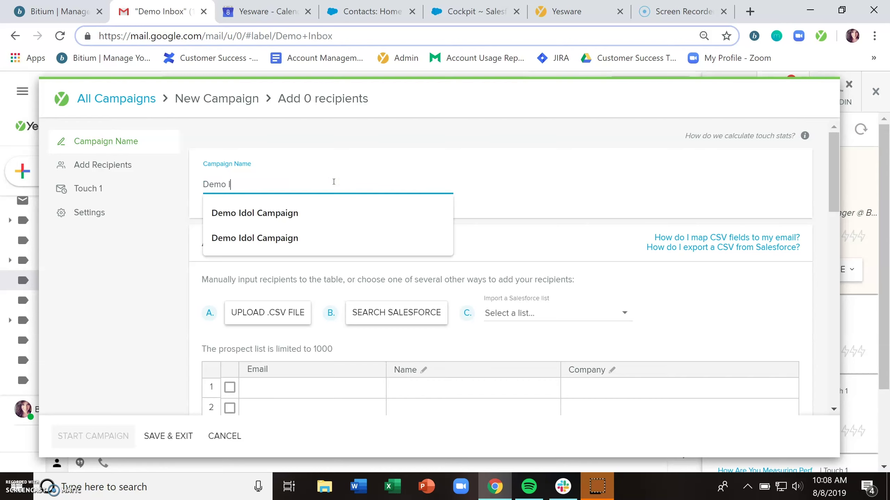
{"action": "type", "text": "dol"}
{"action": "left_click", "coordinate": [308, 211]}
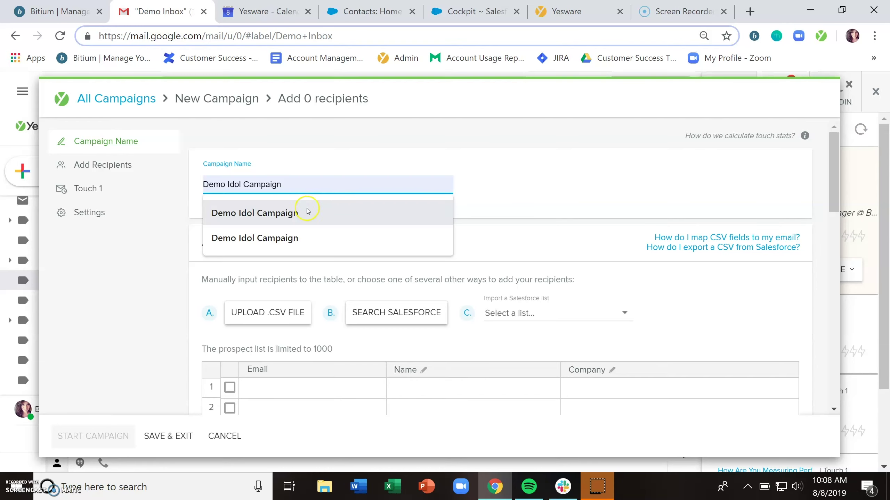
{"action": "left_click", "coordinate": [308, 211]}
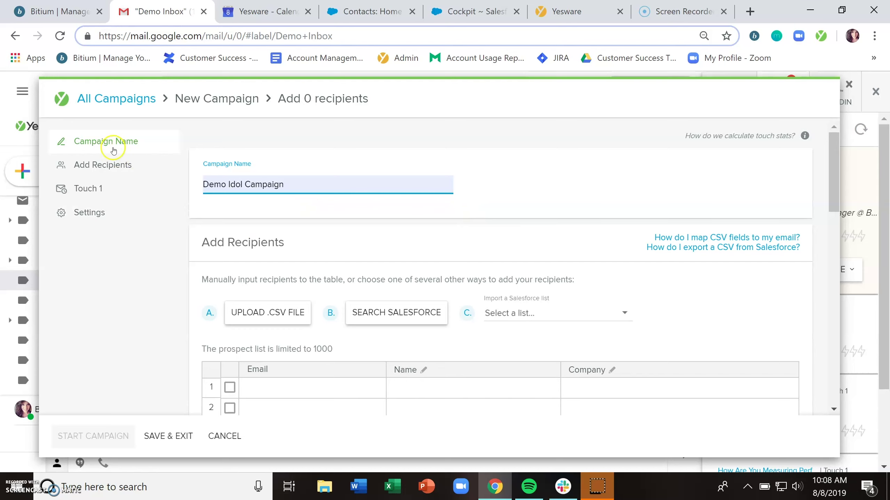
{"action": "left_click", "coordinate": [113, 165]}
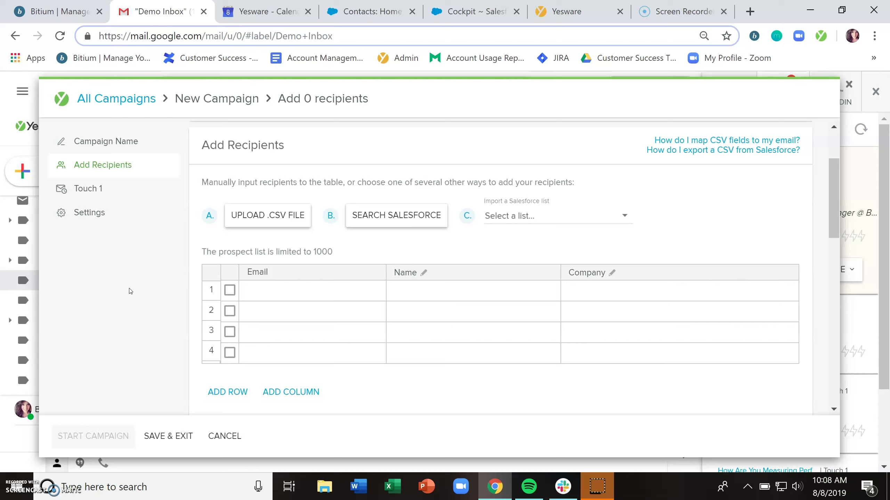
{"action": "left_click", "coordinate": [93, 186]}
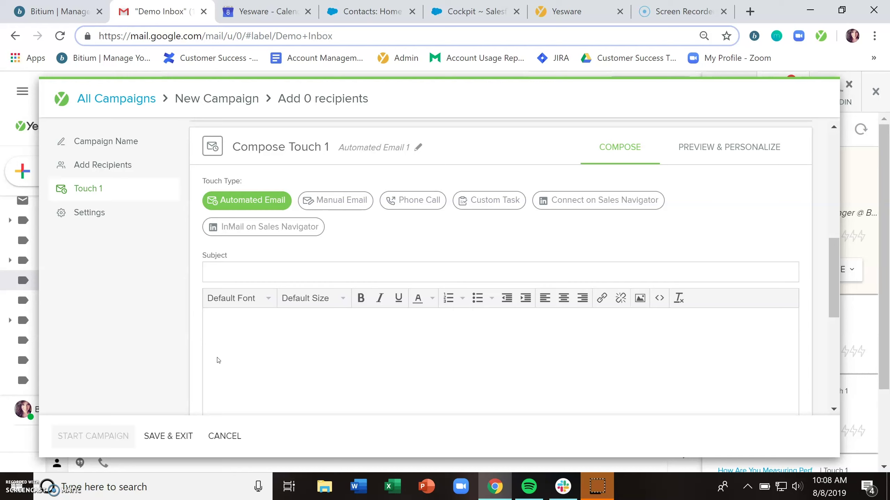
{"action": "left_click", "coordinate": [163, 439]}
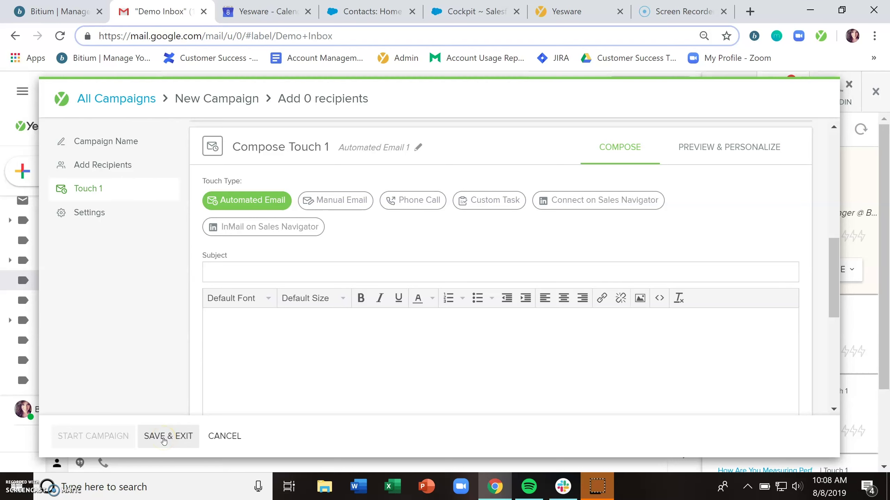
{"action": "left_click", "coordinate": [120, 175]}
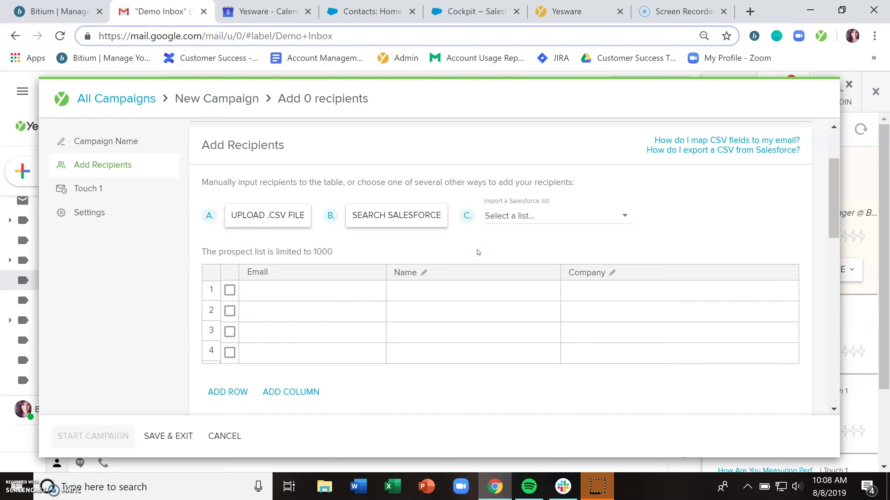
{"action": "left_click", "coordinate": [580, 220]}
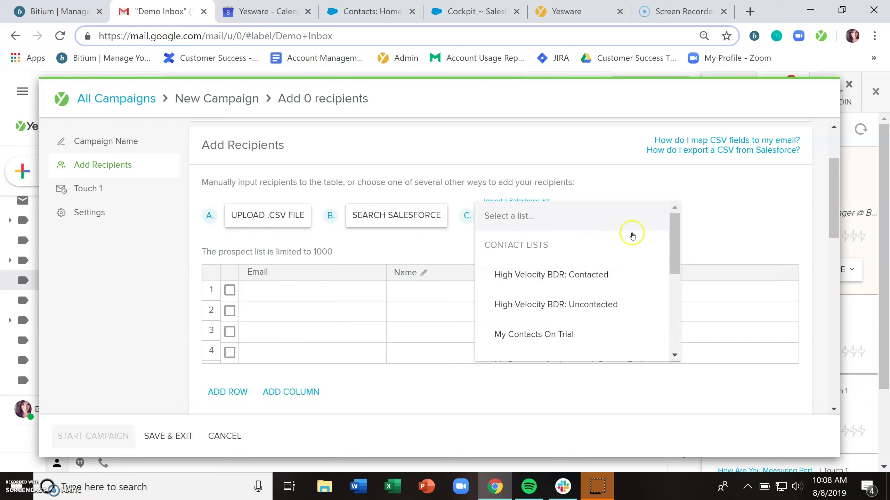
{"action": "mouse_move", "coordinate": [673, 239]}
{"action": "left_mouse_down"}
{"action": "mouse_move", "coordinate": [673, 280]}
{"action": "mouse_move", "coordinate": [675, 225]}
{"action": "left_mouse_up"}
{"action": "left_click", "coordinate": [698, 229]}
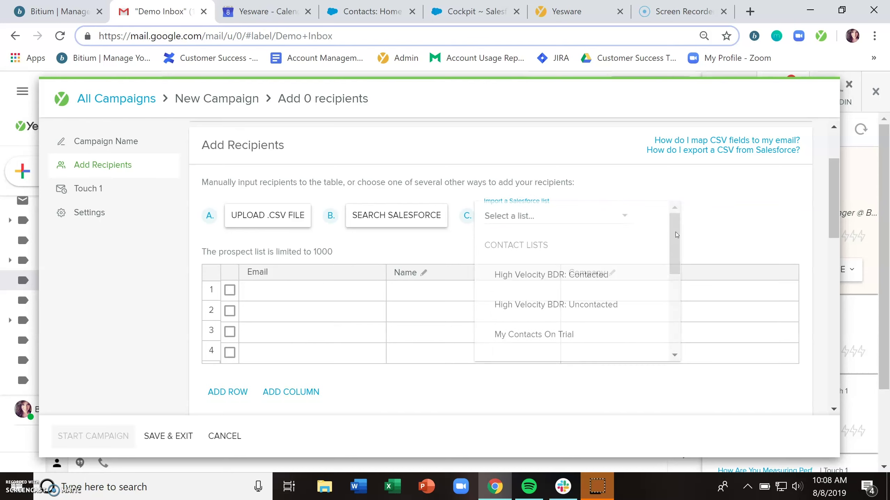
{"action": "left_click", "coordinate": [420, 219]}
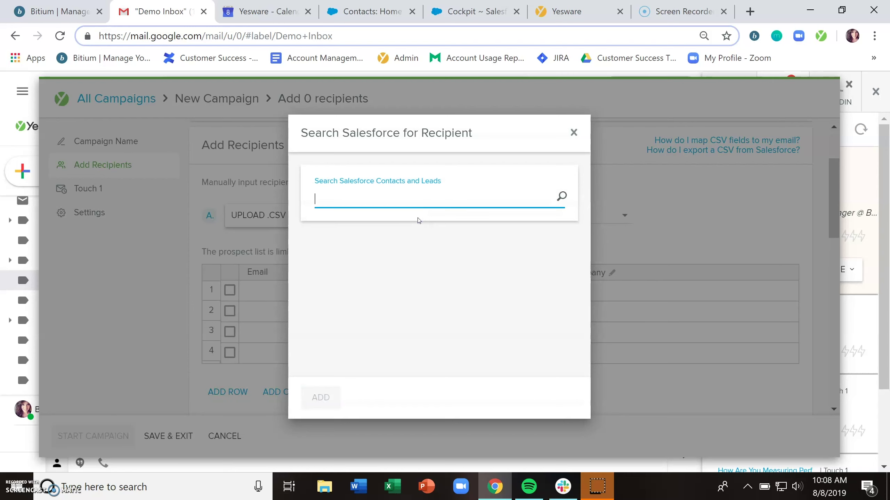
{"action": "left_click", "coordinate": [574, 132]}
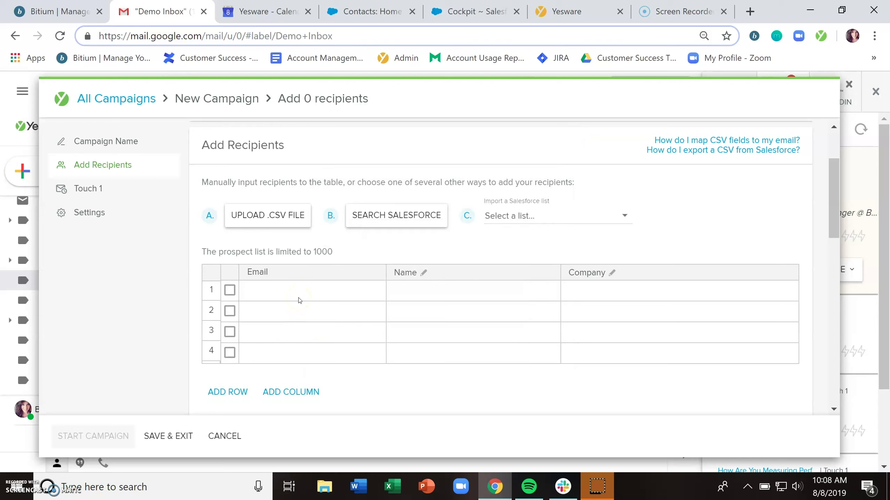
{"action": "left_click", "coordinate": [284, 295]}
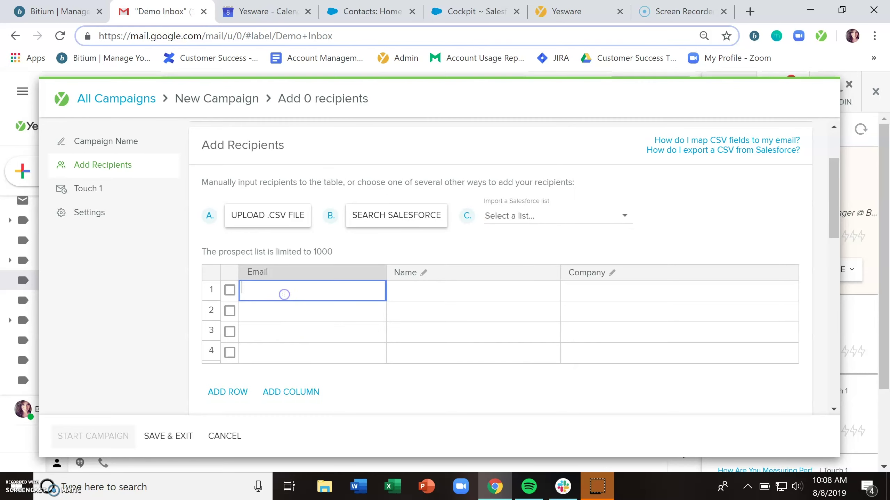
{"action": "type", "text": "alsdjflaskjf"}
{"action": "key", "text": "BackSpace"}
{"action": "key", "text": "BackSpace"}
{"action": "key", "text": "BackSpace"}
{"action": "key", "text": "BackSpace"}
{"action": "key", "text": "BackSpace"}
{"action": "key", "text": "BackSpace"}
{"action": "key", "text": "BackSpace"}
{"action": "key", "text": "BackSpace"}
{"action": "key", "text": "BackSpace"}
{"action": "key", "text": "BackSpace"}
{"action": "key", "text": "BackSpace"}
{"action": "left_click", "coordinate": [461, 275]}
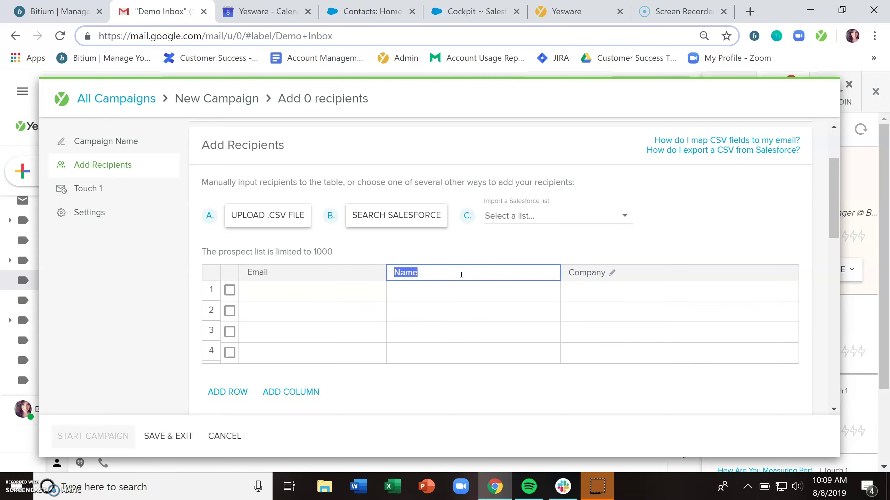
{"action": "left_click", "coordinate": [360, 294]}
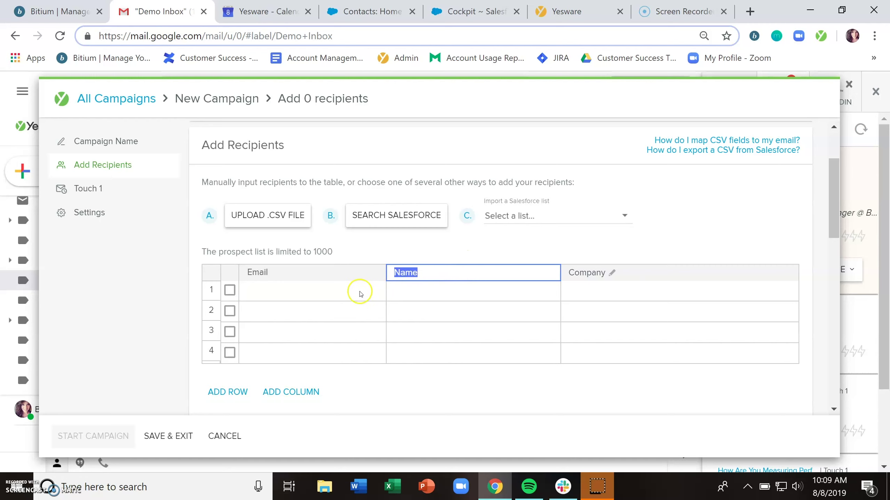
Import three recipients from the 'Campaigns Demo' CSV, then bring up the Touch 1 composer
{"action": "left_click", "coordinate": [285, 214]}
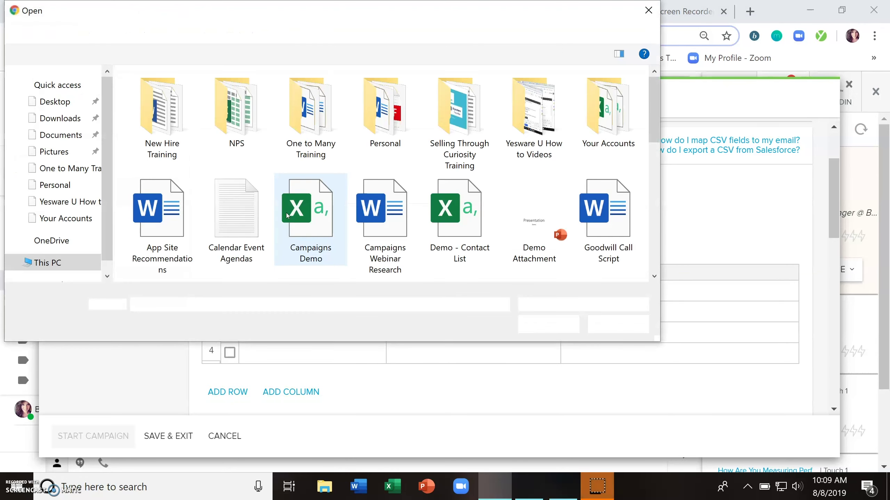
{"action": "double_click", "coordinate": [302, 214]}
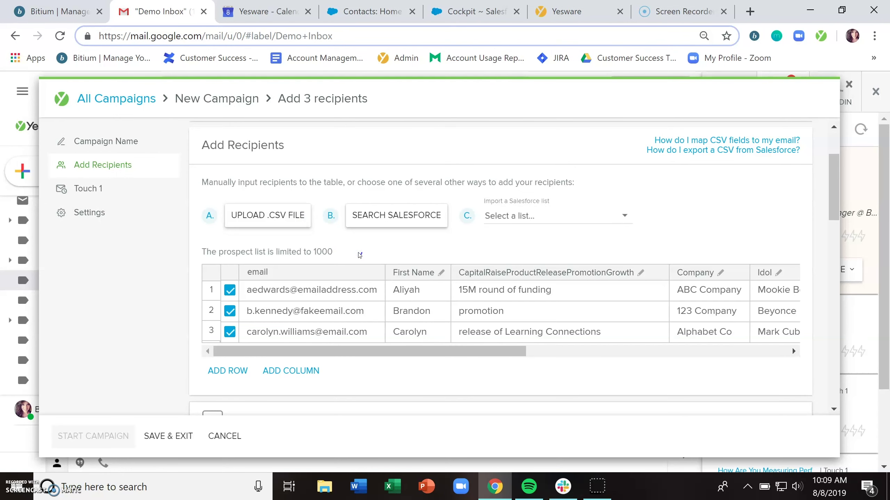
{"action": "left_click", "coordinate": [111, 187]}
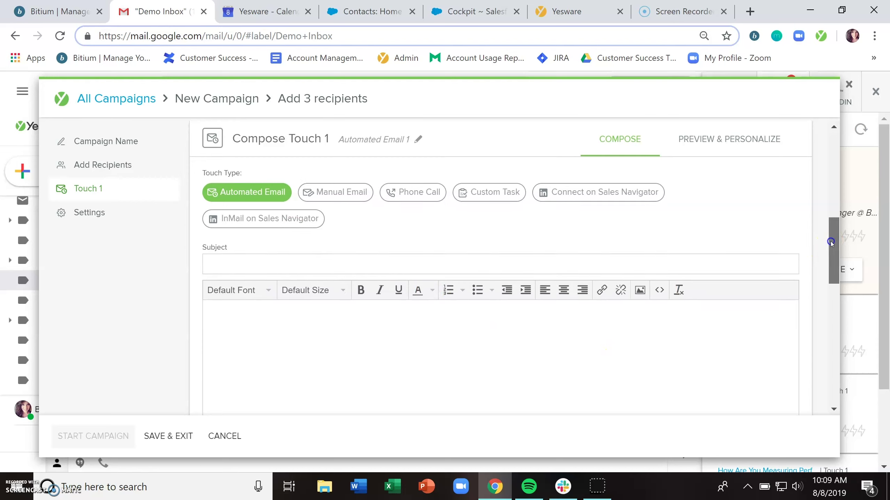
Switch on Include Gmail Signature for Touch 1, keeping sending at Today, Immediately
{"action": "scroll", "coordinate": [831, 252], "scroll_direction": "down", "scroll_amount": 2}
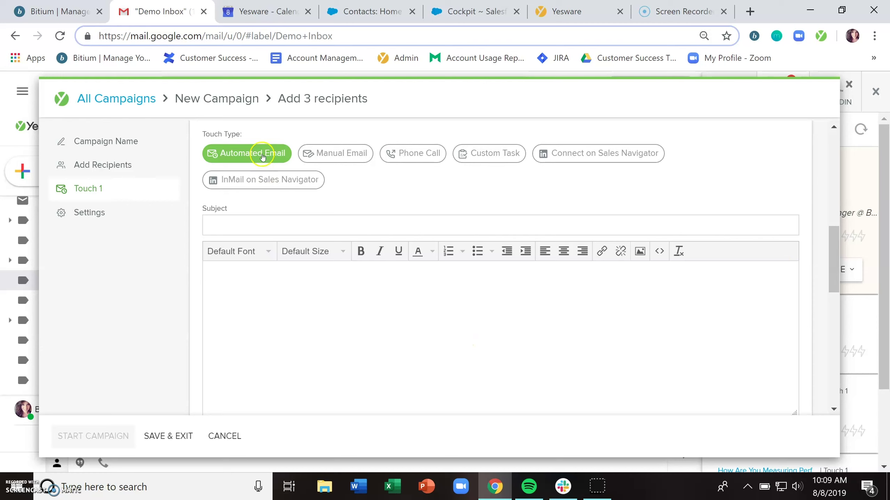
{"action": "mouse_move", "coordinate": [263, 155]}
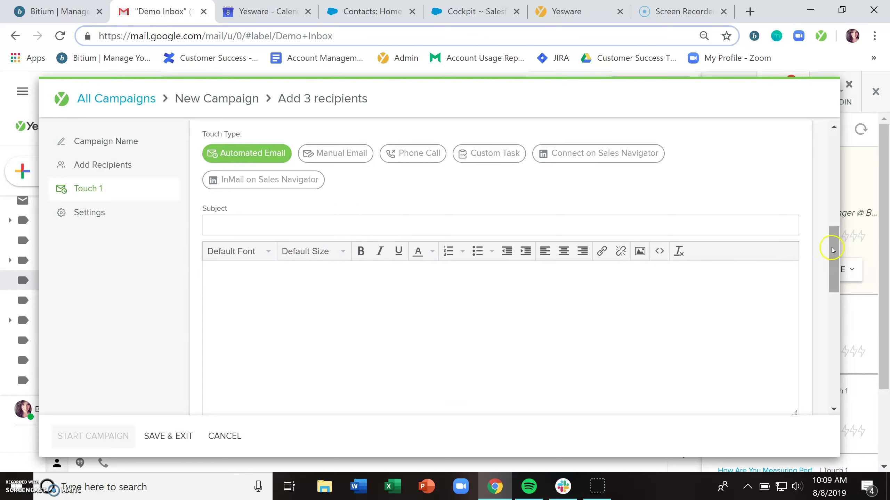
{"action": "left_click_drag", "start_coordinate": [833, 249], "coordinate": [831, 283]}
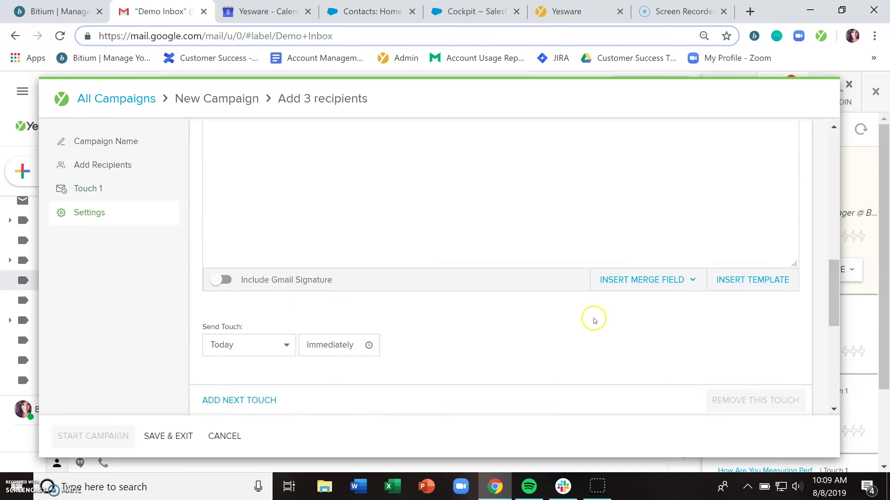
{"action": "left_click", "coordinate": [216, 280]}
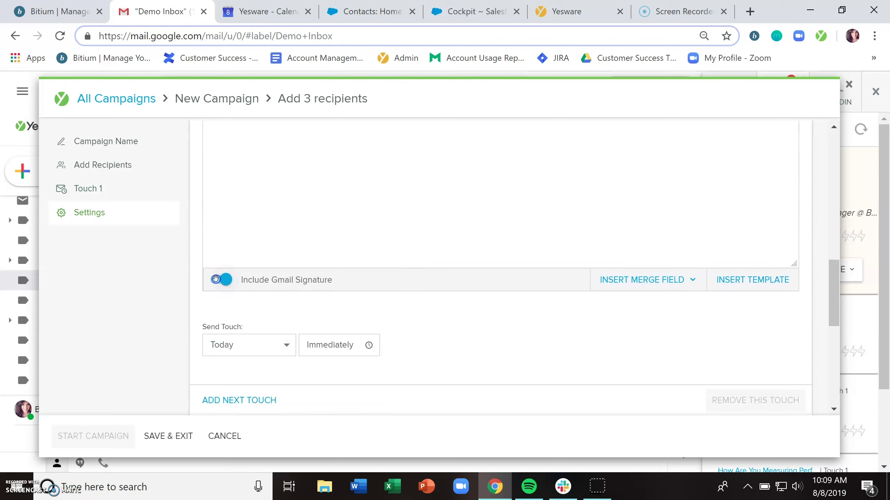
{"action": "left_click", "coordinate": [287, 346]}
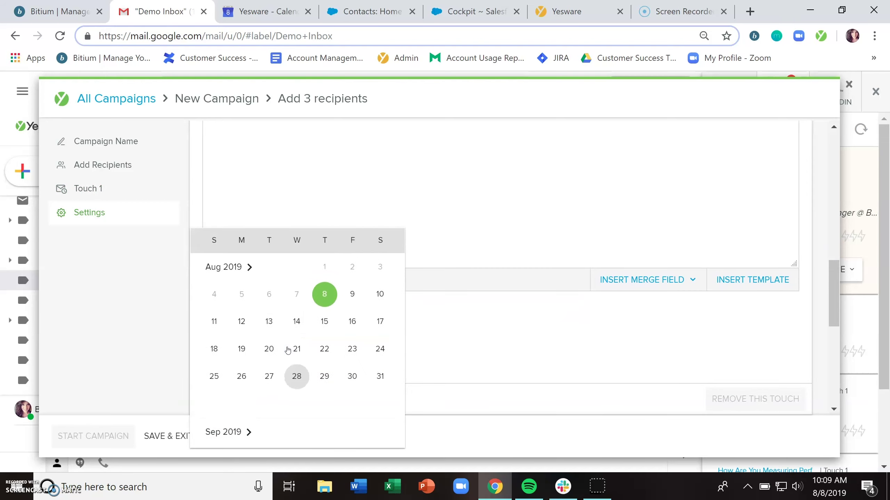
{"action": "left_click", "coordinate": [466, 344]}
{"action": "left_click", "coordinate": [329, 347]}
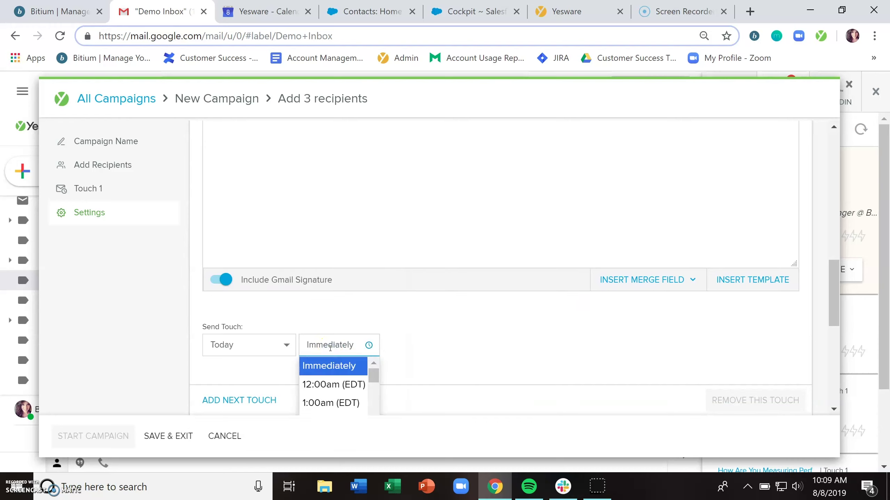
{"action": "left_click_drag", "start_coordinate": [374, 372], "coordinate": [376, 392]}
{"action": "left_click", "coordinate": [425, 339]}
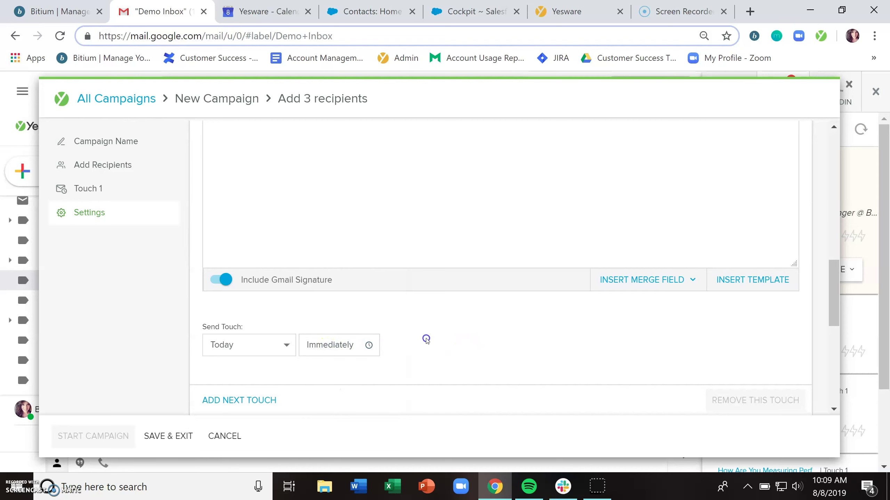
{"action": "left_click_drag", "start_coordinate": [838, 301], "coordinate": [831, 261]}
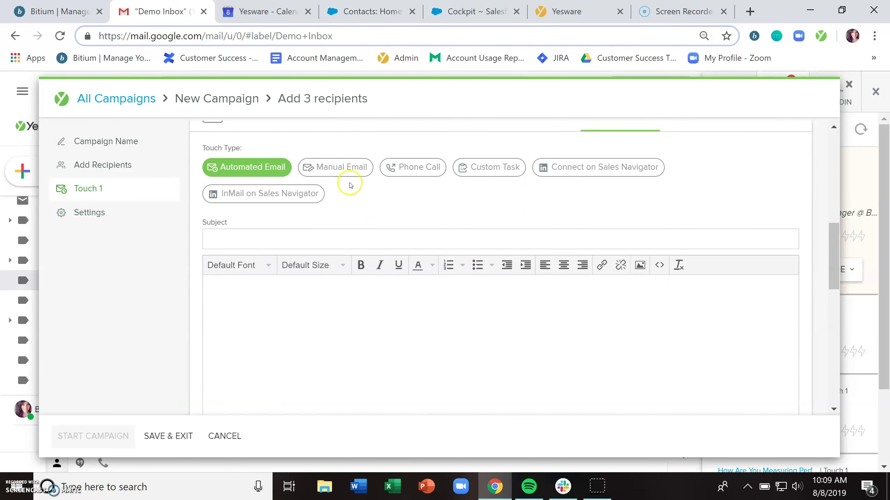
Set Touch 1's type to Manual Email and view its description
{"action": "left_click", "coordinate": [349, 168]}
{"action": "left_click", "coordinate": [344, 172]}
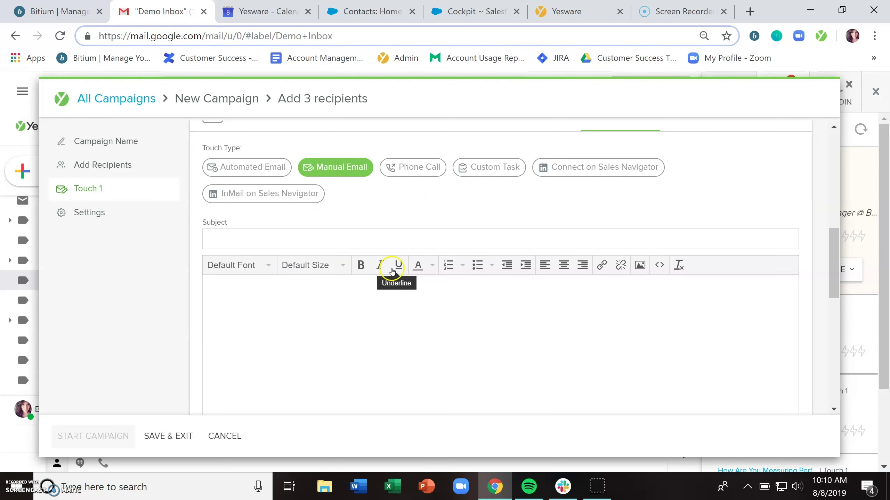
Send the due 'Measuring Performance' email to the prospect at The World, then reopen the campaign editor
{"action": "left_click", "coordinate": [849, 85]}
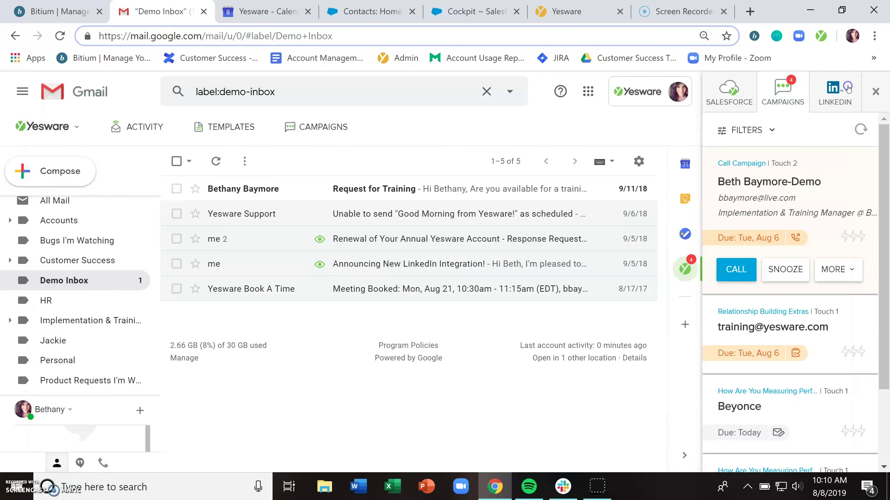
{"action": "left_click_drag", "start_coordinate": [882, 191], "coordinate": [883, 275]}
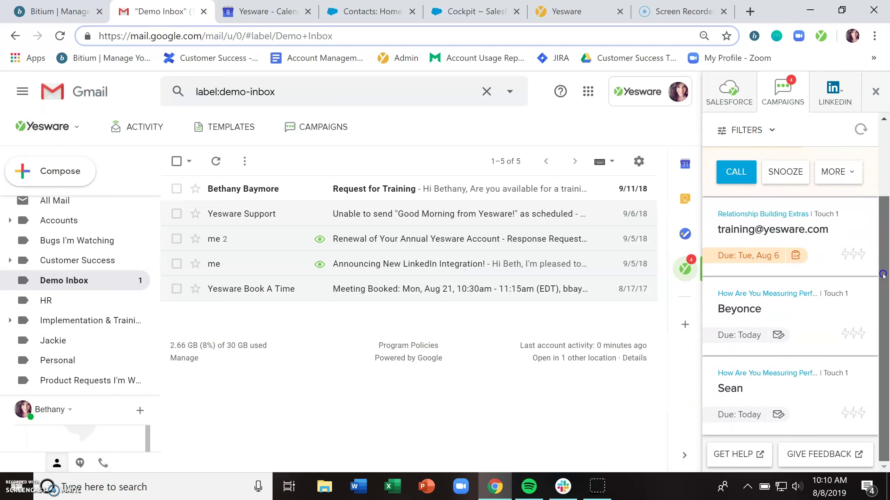
{"action": "left_click", "coordinate": [815, 311]}
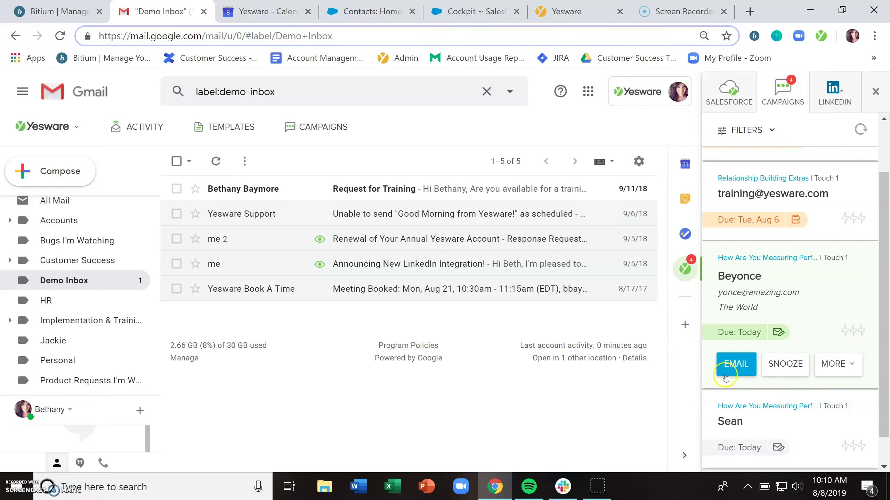
{"action": "left_click", "coordinate": [735, 368]}
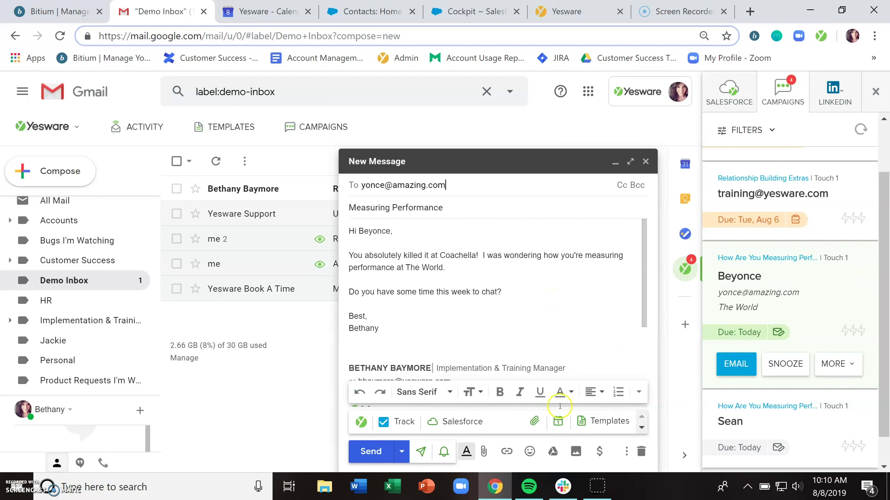
{"action": "left_click", "coordinate": [371, 452]}
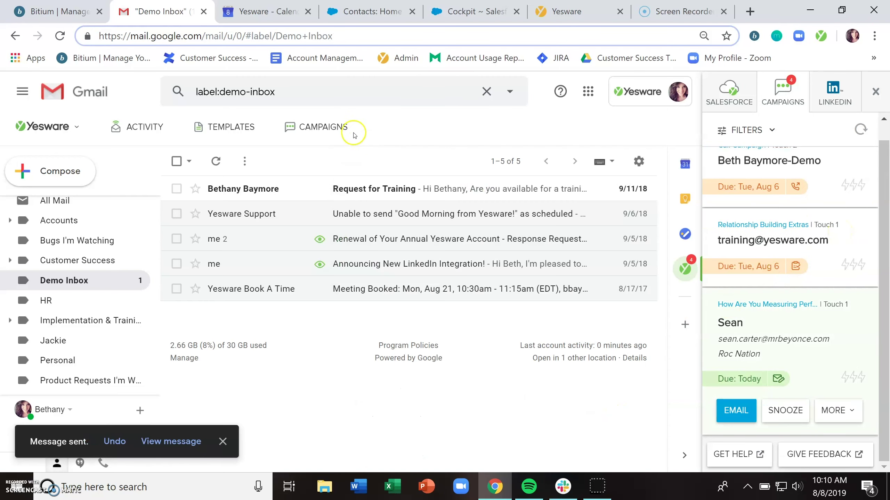
{"action": "left_click", "coordinate": [336, 129]}
Switch Touch 1 to Phone Call and review its description popover
{"action": "left_click", "coordinate": [421, 171]}
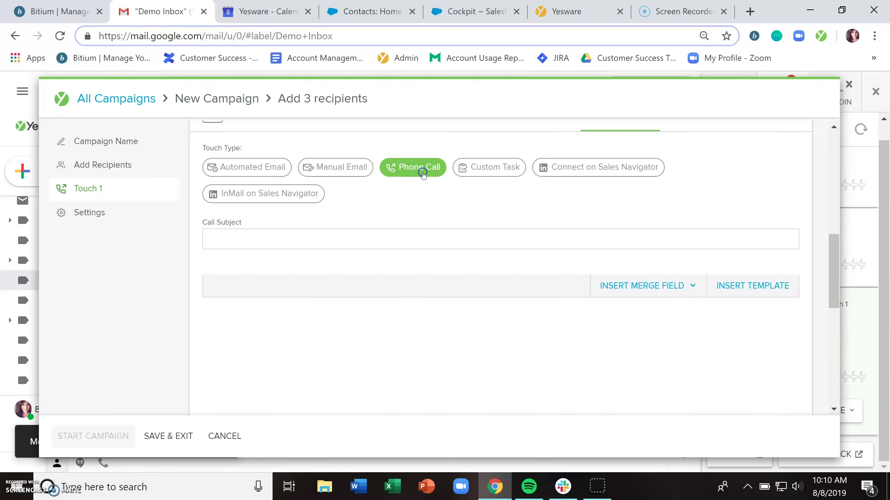
{"action": "left_click", "coordinate": [417, 171]}
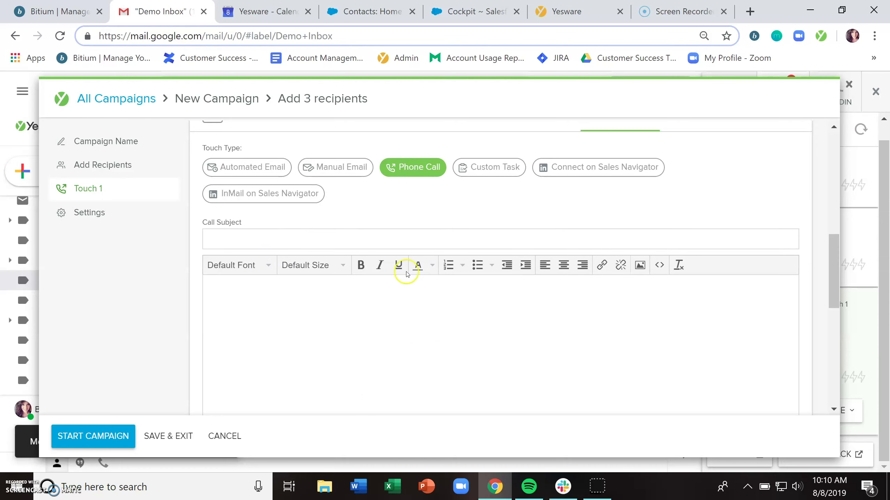
{"action": "mouse_move", "coordinate": [413, 169]}
Close the campaign editor and expand the Aug 6 Call Campaign Touch 2 task's calling options
{"action": "left_click", "coordinate": [848, 92]}
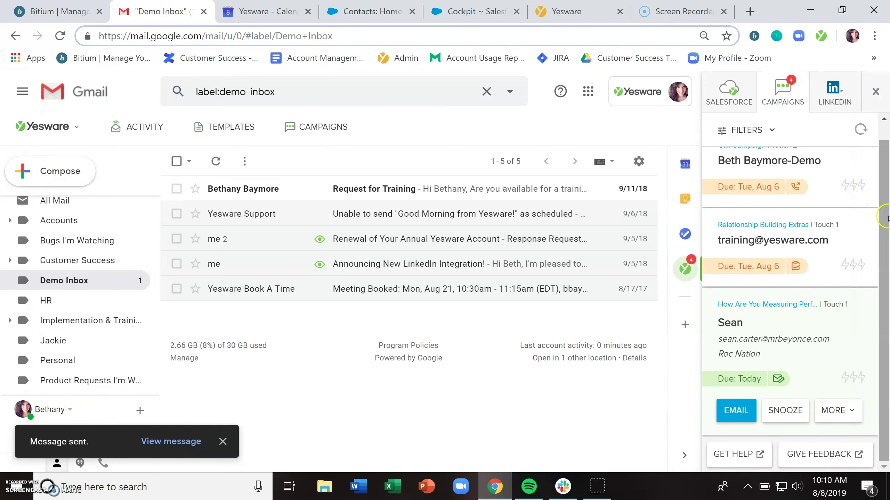
{"action": "scroll", "coordinate": [868, 246], "scroll_direction": "up", "scroll_amount": 1}
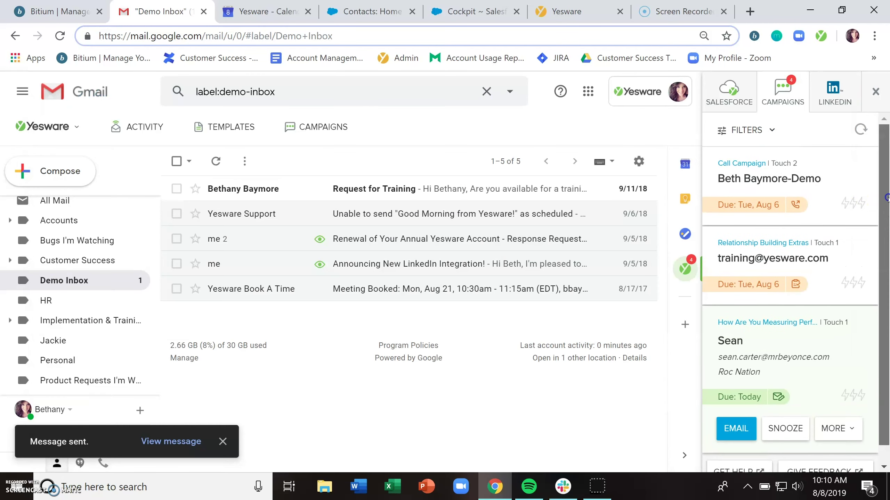
{"action": "left_click", "coordinate": [848, 173]}
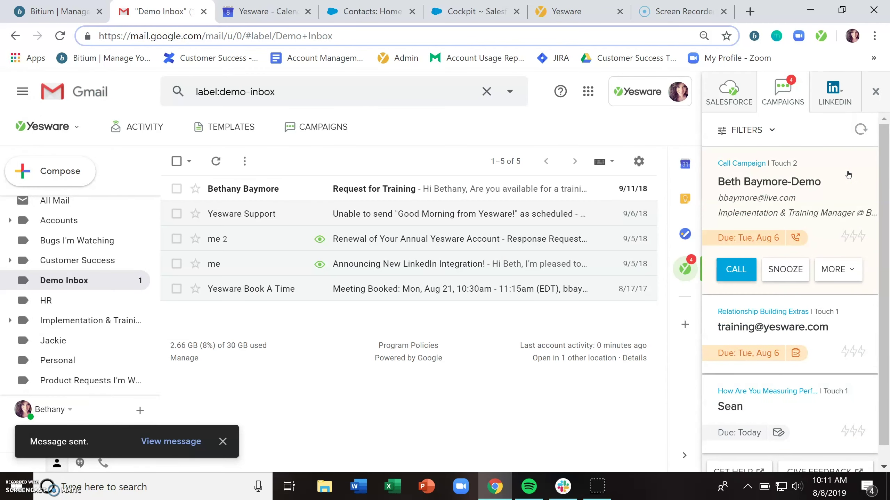
{"action": "left_click", "coordinate": [734, 272]}
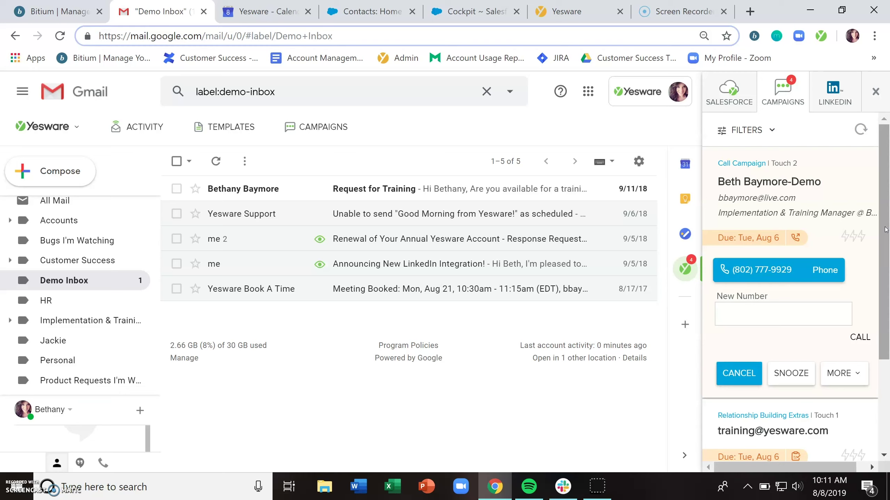
Start the call to the contact and review its Talking Points and Salesforce details
{"action": "left_click", "coordinate": [861, 336]}
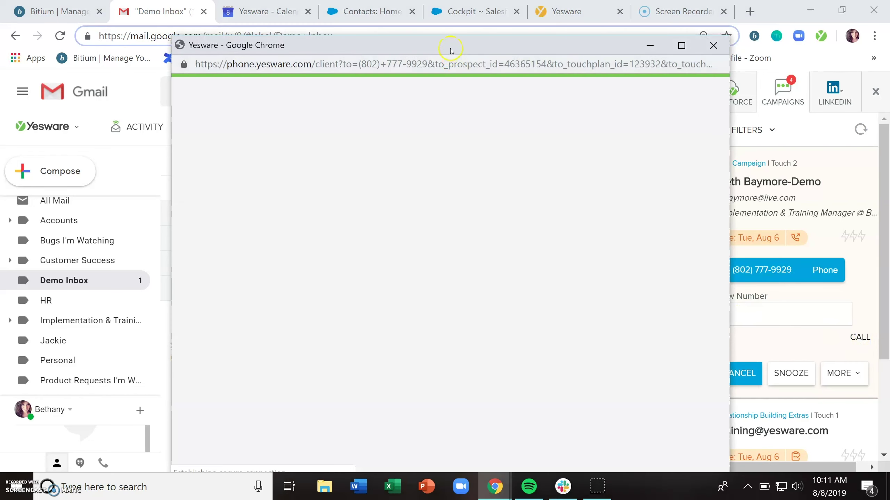
{"action": "left_click_drag", "start_coordinate": [449, 49], "coordinate": [430, 22]}
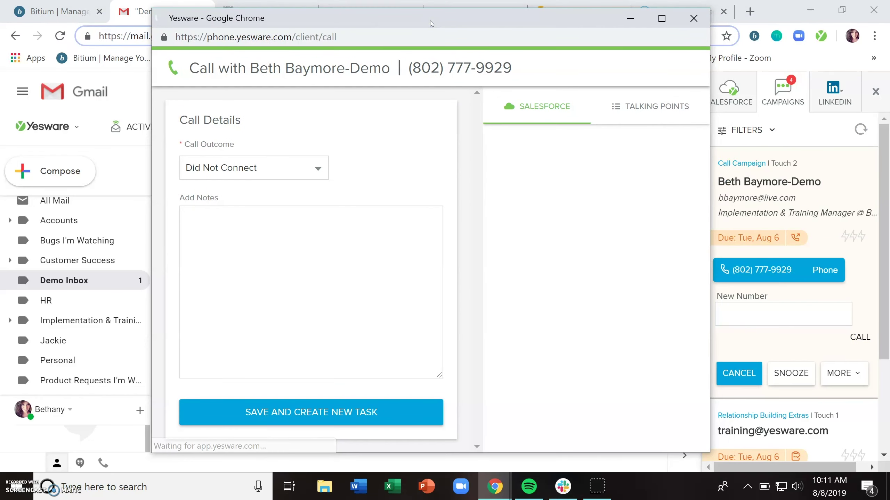
{"action": "left_click", "coordinate": [642, 111]}
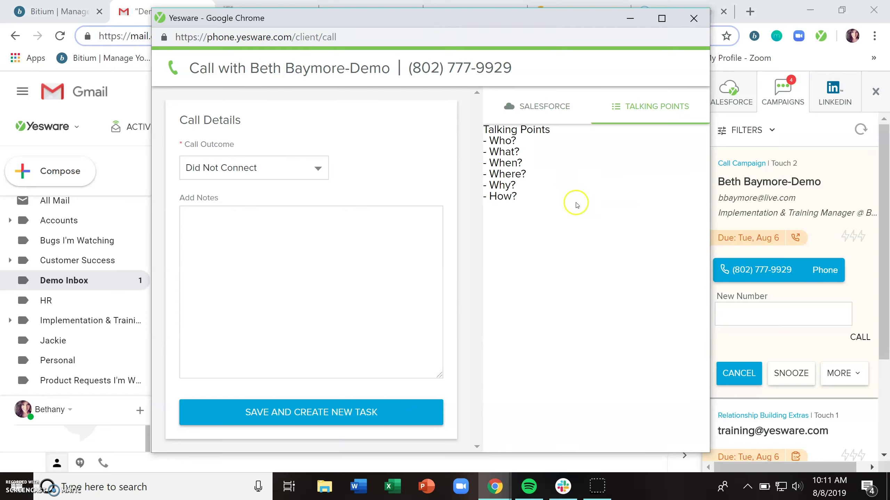
{"action": "left_click", "coordinate": [529, 107]}
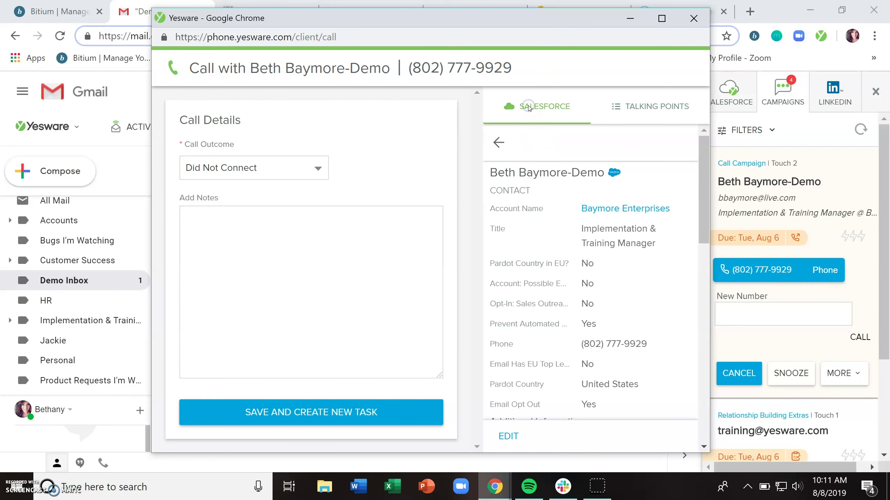
{"action": "mouse_move", "coordinate": [702, 159]}
{"action": "left_mouse_down"}
{"action": "mouse_move", "coordinate": [704, 358]}
{"action": "mouse_move", "coordinate": [690, 242]}
{"action": "mouse_move", "coordinate": [696, 171]}
{"action": "left_mouse_up"}
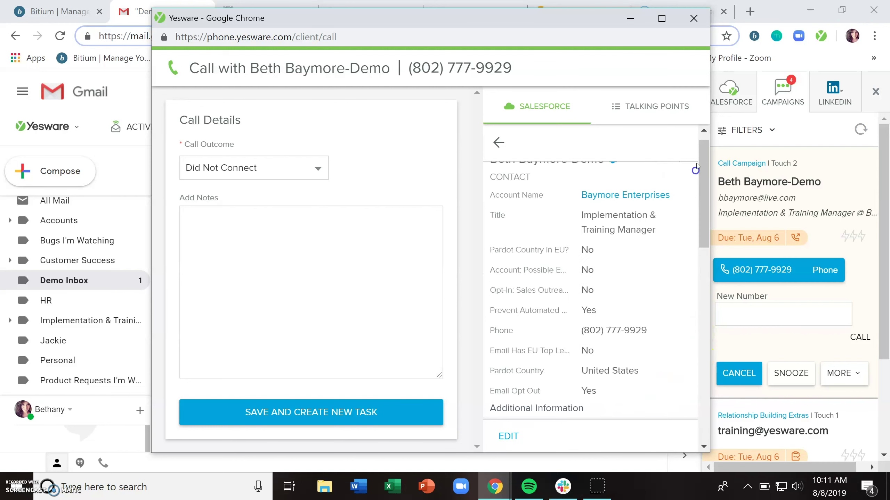
Record the call outcome as Did Not Connect with the note 'asldfjlakfalfdljsfd'
{"action": "left_click", "coordinate": [311, 165]}
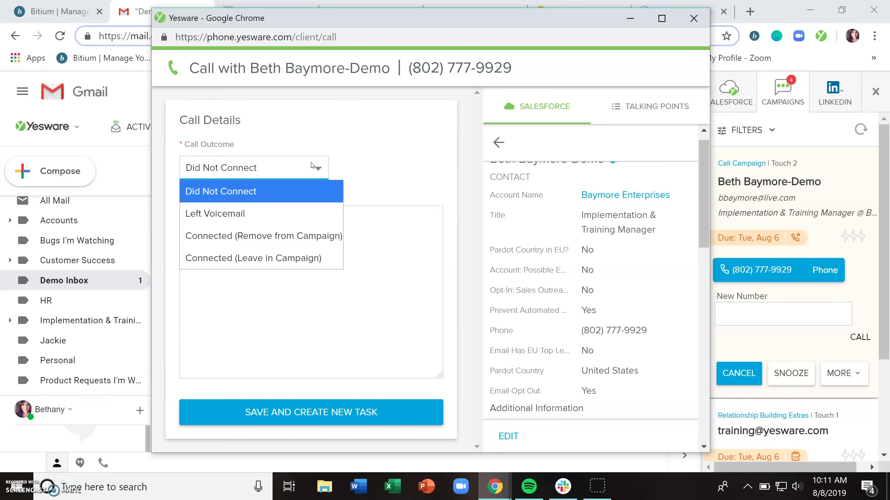
{"action": "left_click", "coordinate": [342, 323]}
{"action": "type", "text": "asldfjlakfalfdljsfd"}
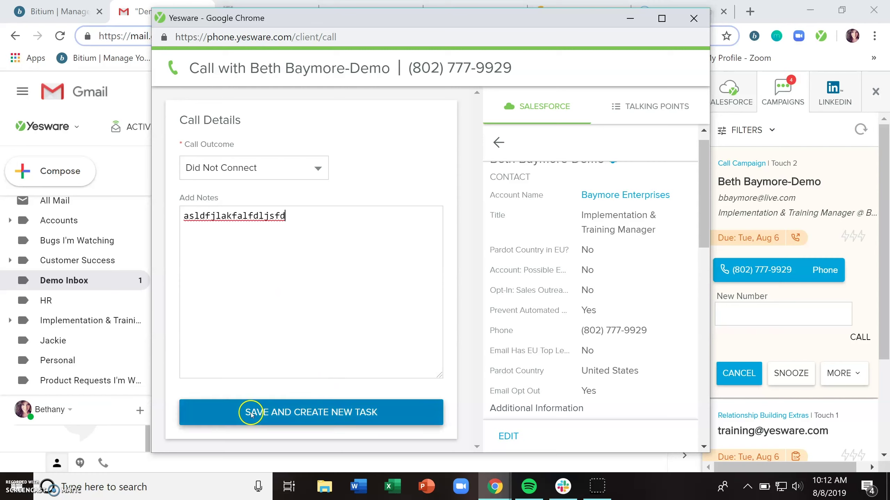
Save the call to create a new Salesforce task, and review the logged call data in Comments
{"action": "left_click", "coordinate": [325, 417]}
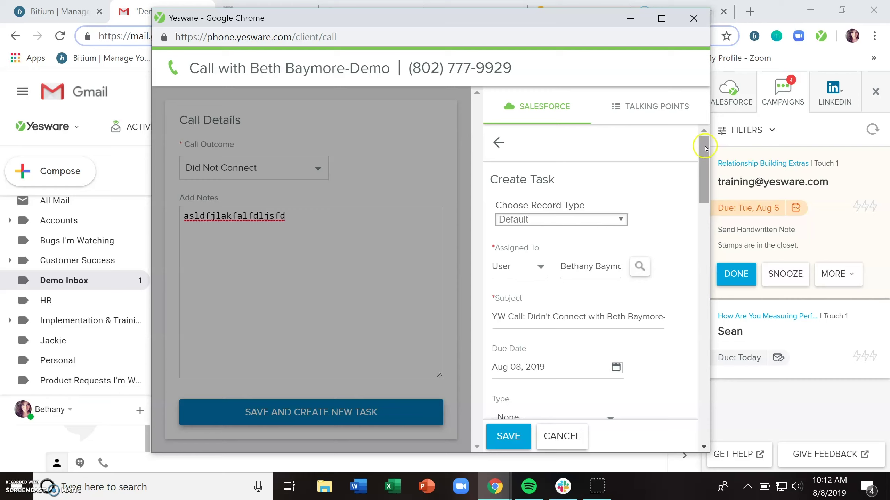
{"action": "left_click_drag", "start_coordinate": [705, 143], "coordinate": [702, 208]}
{"action": "left_click_drag", "start_coordinate": [660, 246], "coordinate": [659, 382]}
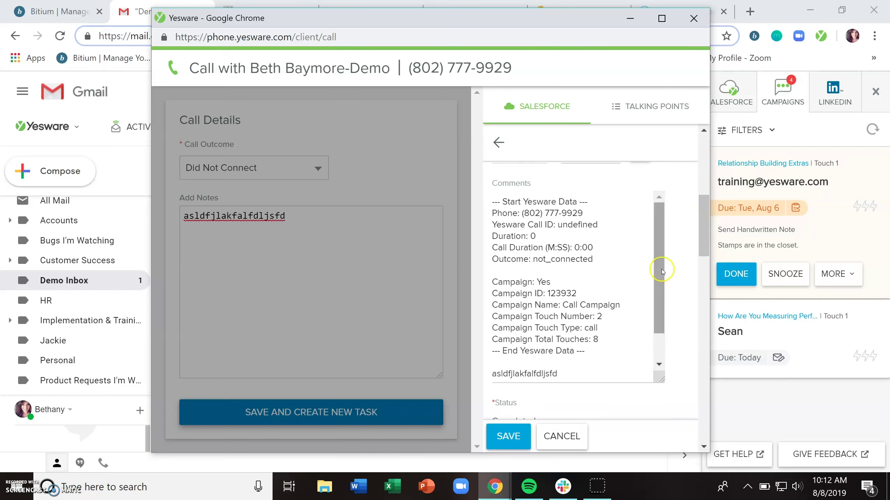
{"action": "left_click_drag", "start_coordinate": [660, 270], "coordinate": [660, 287]}
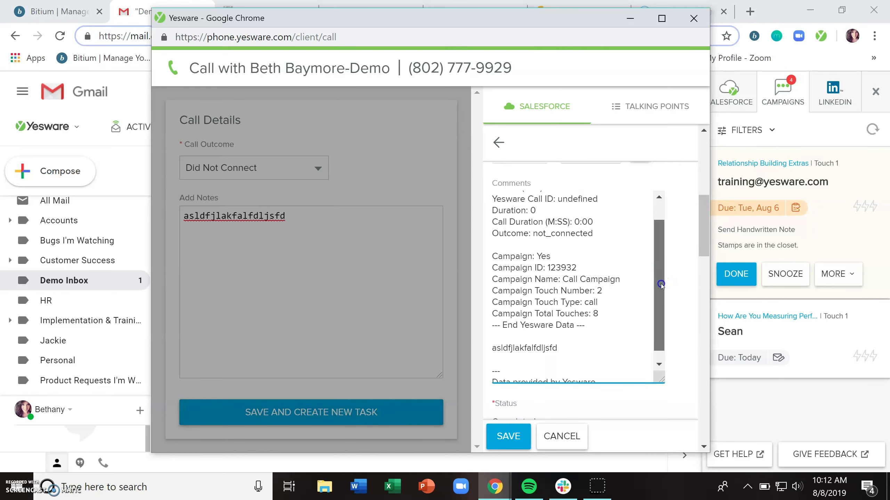
{"action": "left_click", "coordinate": [604, 320]}
{"action": "left_click_drag", "start_coordinate": [605, 319], "coordinate": [487, 199]}
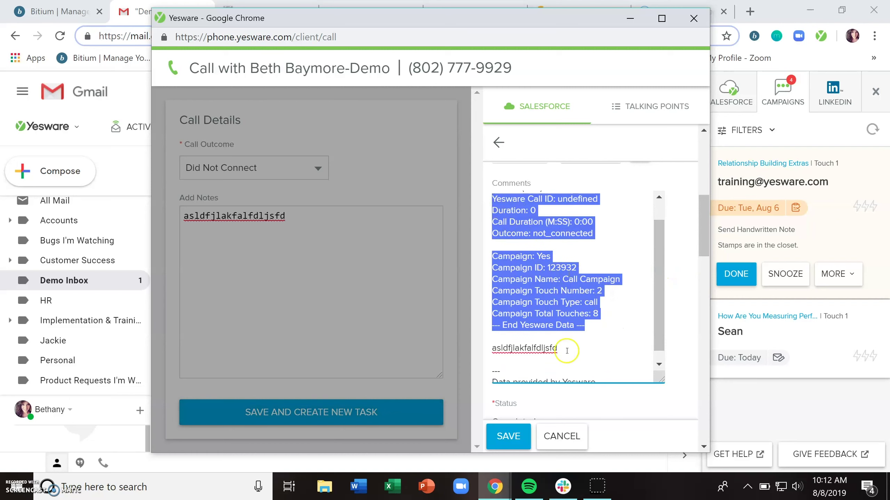
{"action": "double_click", "coordinate": [529, 348]}
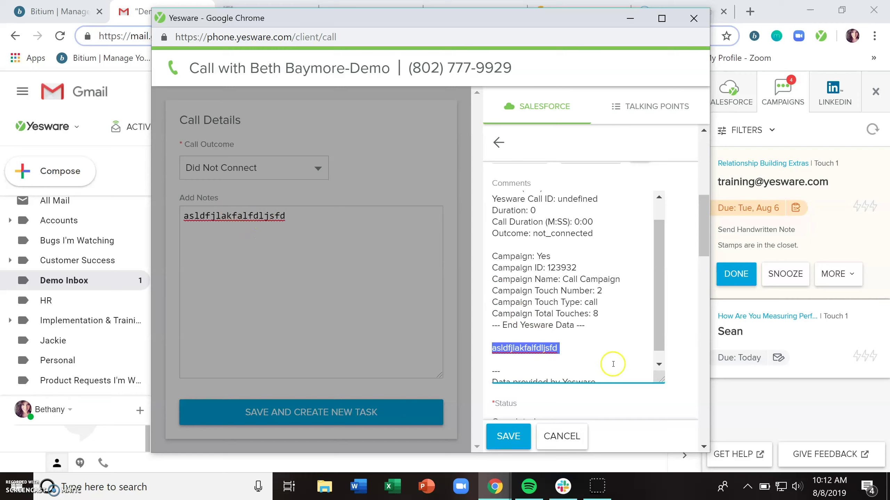
Save the Salesforce task to log the call and close the call window
{"action": "left_click", "coordinate": [508, 436]}
{"action": "left_click", "coordinate": [352, 310]}
{"action": "left_click", "coordinate": [508, 435]}
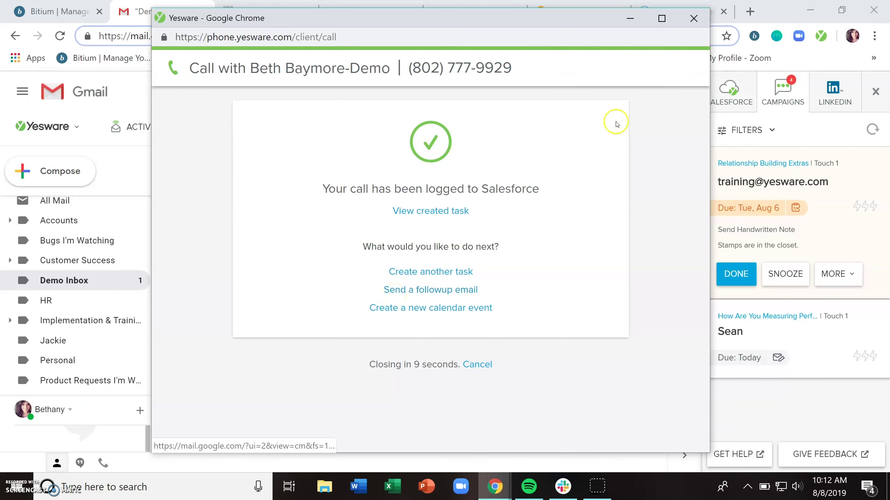
{"action": "left_click", "coordinate": [694, 18]}
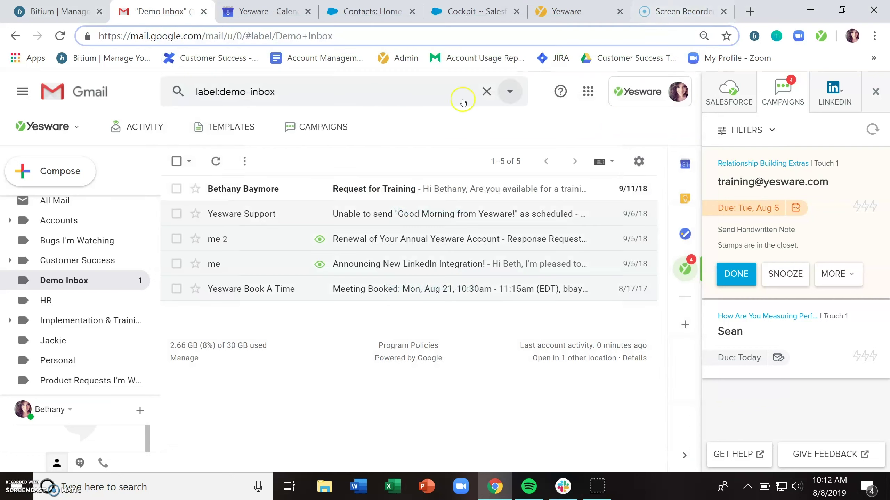
Switch the draft campaign's Touch 1 from a phone call to a Custom Task, then close the editor
{"action": "left_click", "coordinate": [343, 122]}
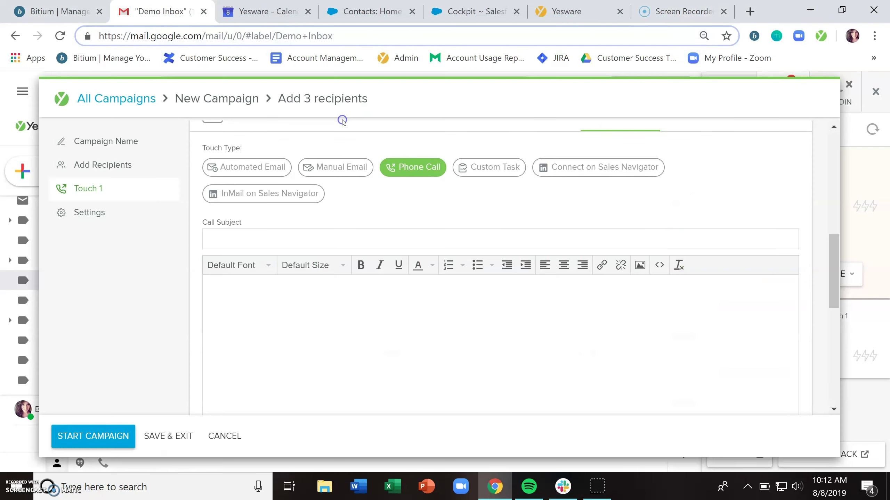
{"action": "left_click", "coordinate": [489, 167]}
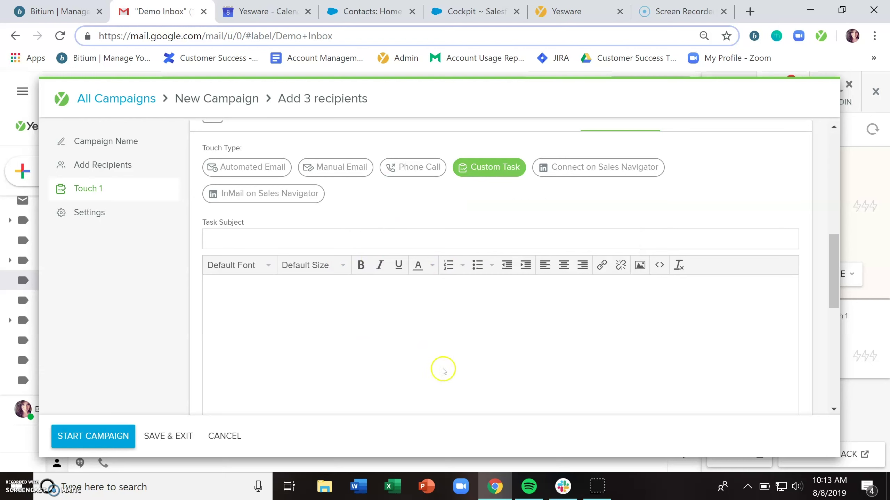
{"action": "left_click", "coordinate": [848, 86]}
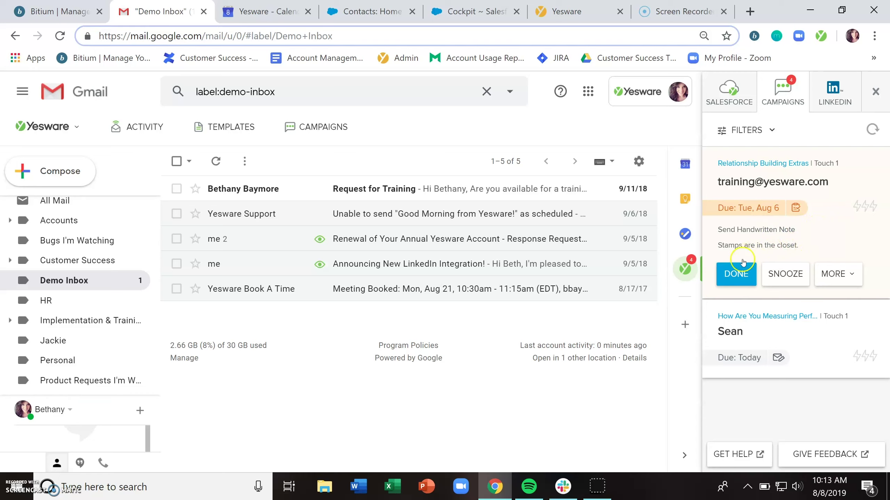
Mark the Send Handwritten Note task done and reopen the Demo Idol Campaign editor
{"action": "left_click", "coordinate": [737, 275]}
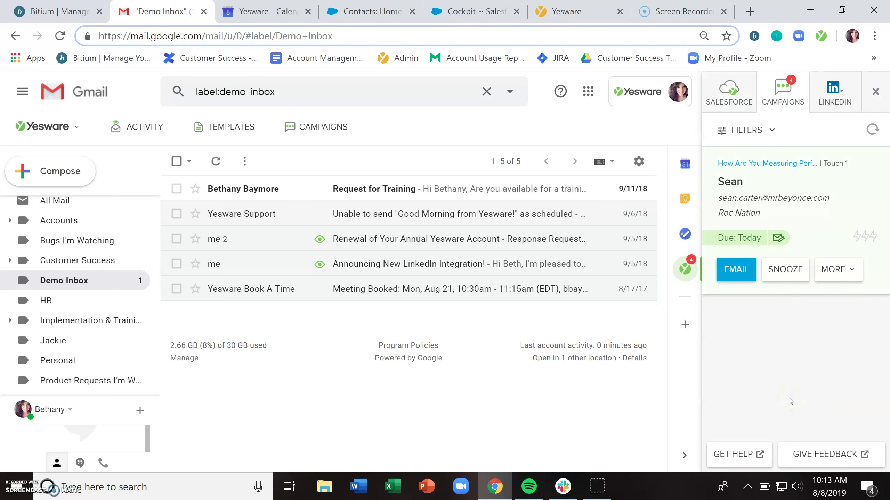
{"action": "left_click", "coordinate": [330, 128]}
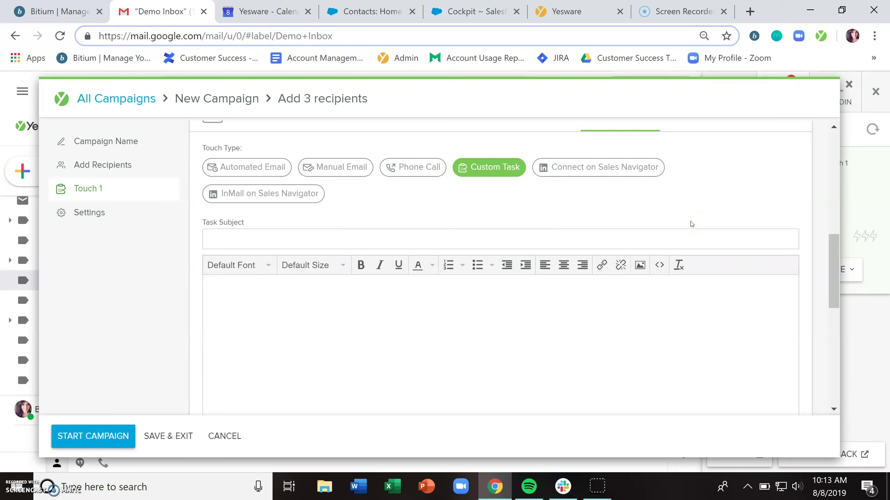
Change Touch 1 to an InMail on Sales Navigator, then close the campaign editor
{"action": "left_click", "coordinate": [616, 170]}
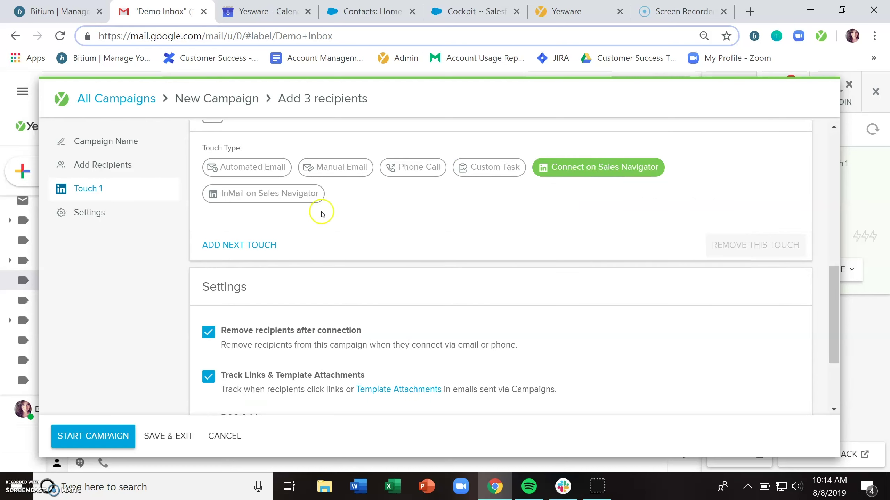
{"action": "left_click", "coordinate": [297, 202]}
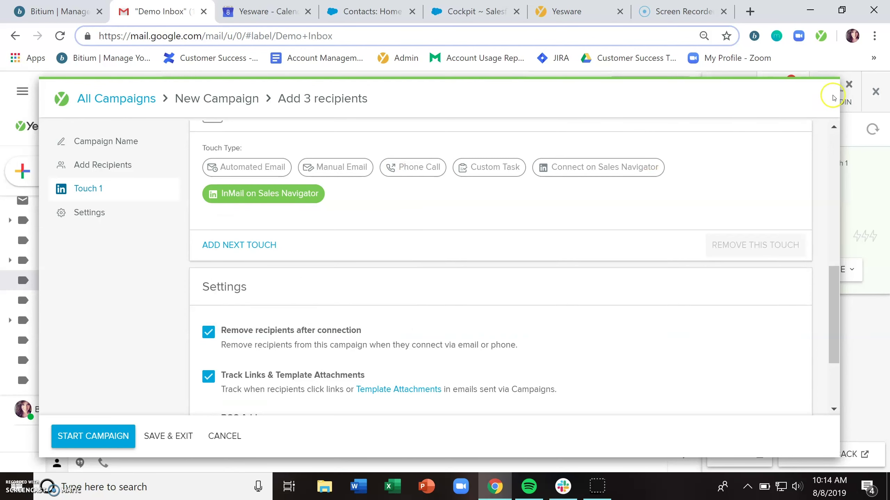
{"action": "left_click", "coordinate": [849, 86]}
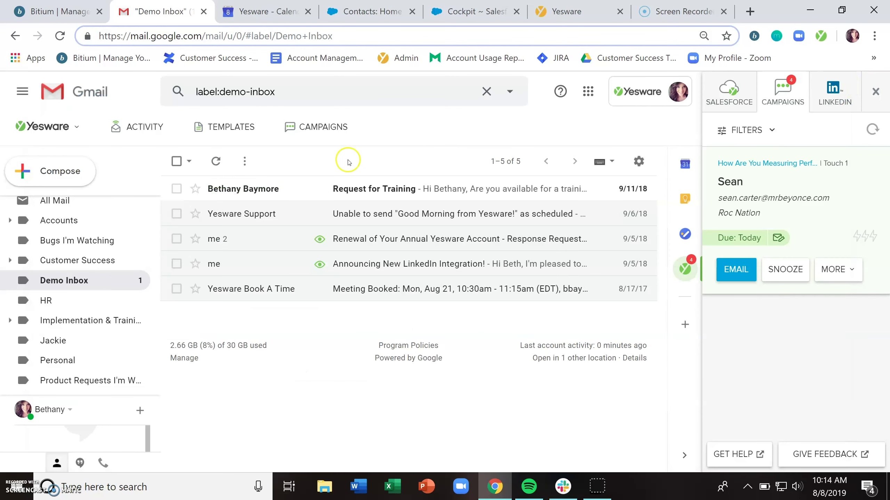
Browse Yesware Preferences > Integrations, cancel without saving, and reopen the campaign draft
{"action": "left_click", "coordinate": [75, 129]}
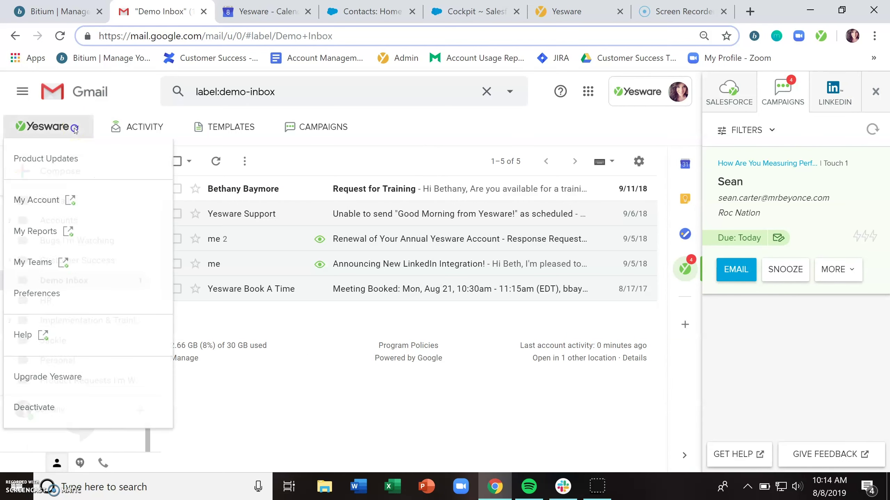
{"action": "left_click", "coordinate": [53, 296]}
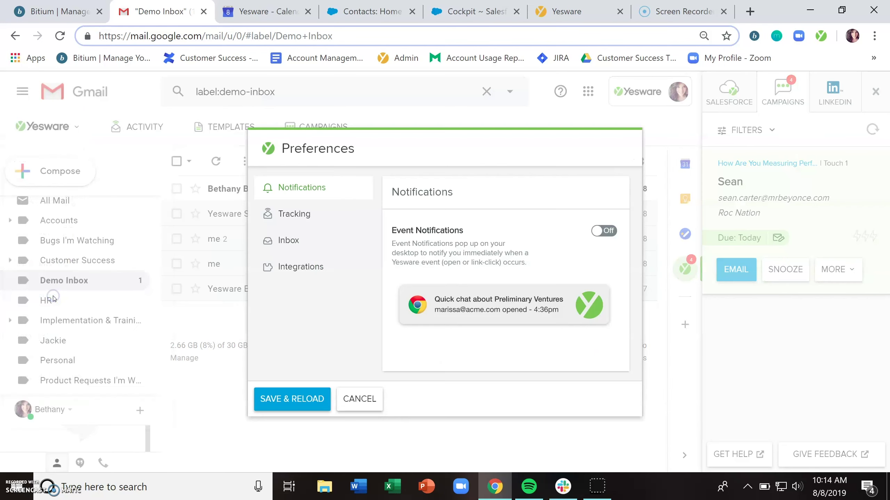
{"action": "left_click", "coordinate": [288, 266]}
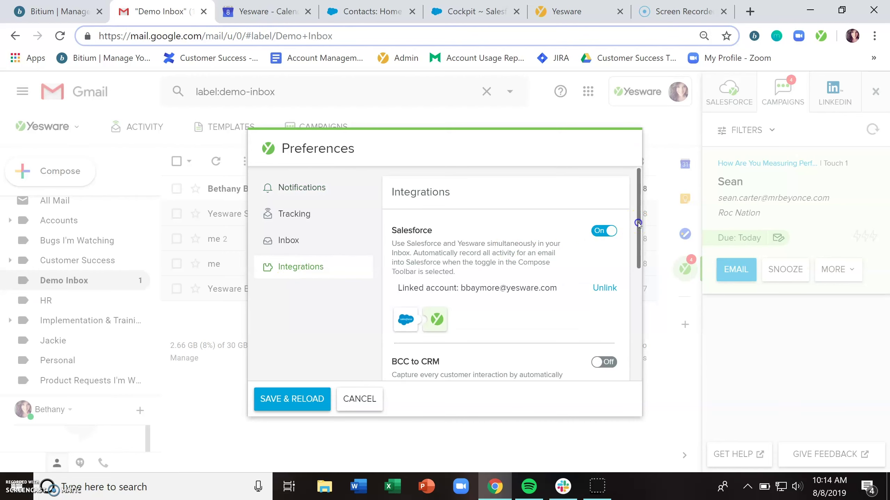
{"action": "left_click_drag", "start_coordinate": [639, 223], "coordinate": [638, 343]}
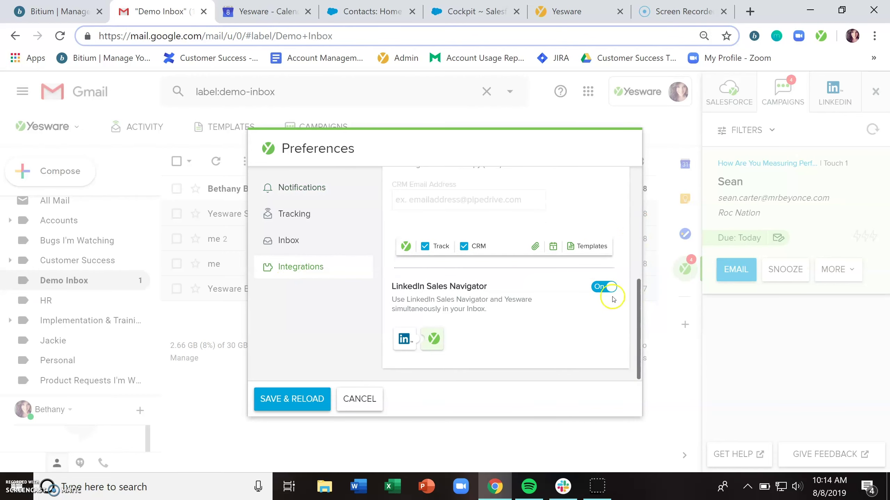
{"action": "left_click", "coordinate": [360, 400]}
{"action": "left_click", "coordinate": [322, 126]}
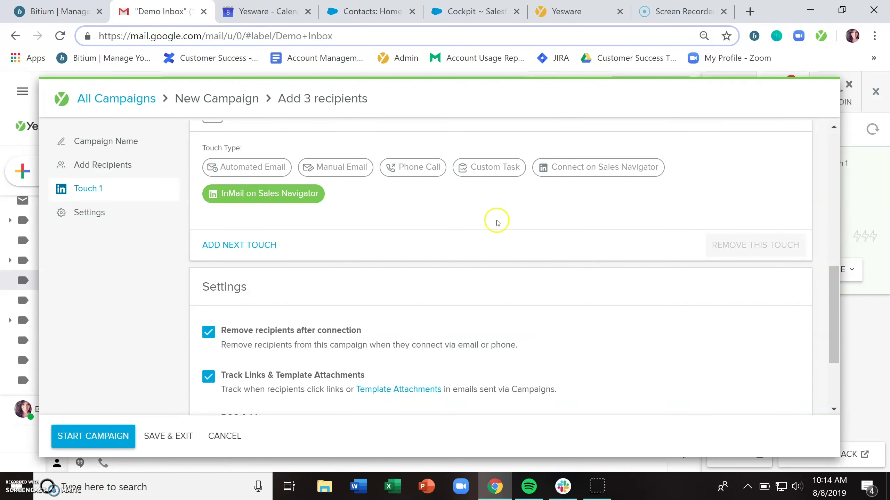
Make Touch 1 a Manual Email and clear stray text from its body
{"action": "left_click", "coordinate": [328, 167]}
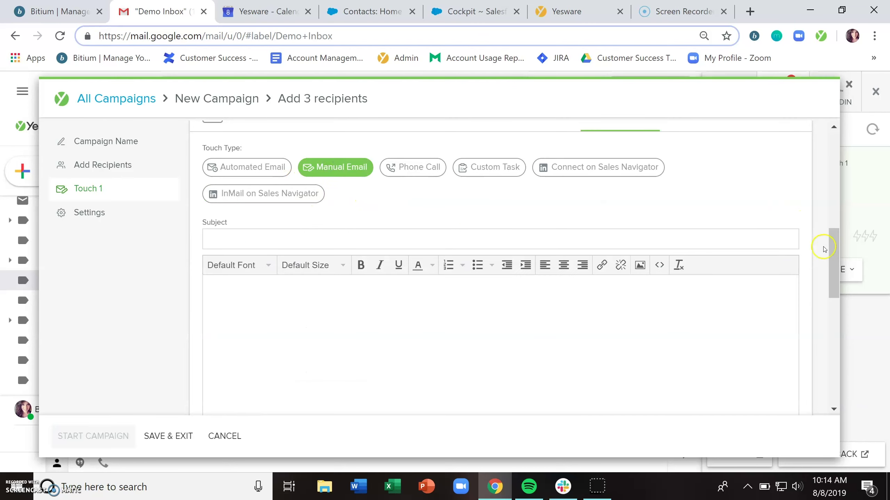
{"action": "left_click_drag", "start_coordinate": [831, 249], "coordinate": [831, 266]}
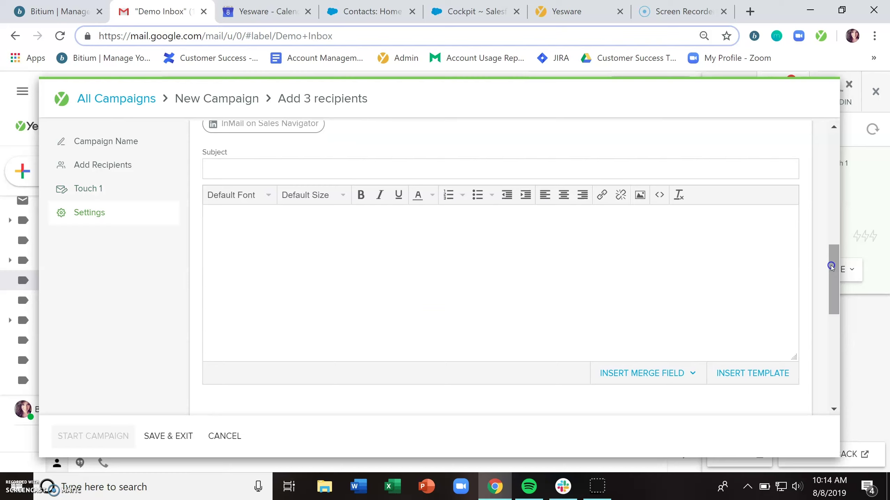
{"action": "left_click", "coordinate": [525, 260]}
{"action": "type", "text": "aldskfjal"}
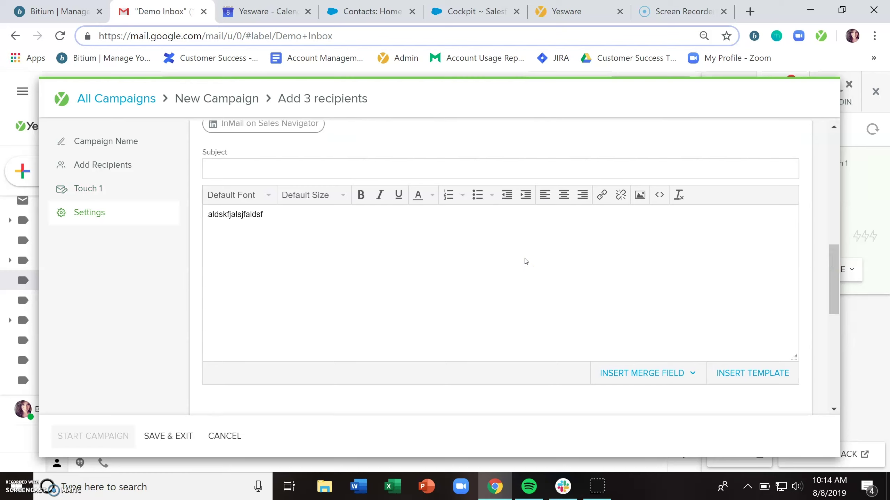
{"action": "key", "text": "BackSpace"}
{"action": "key", "text": "BackSpace"}
{"action": "key", "text": "BackSpace"}
{"action": "key", "text": "BackSpace"}
{"action": "key", "text": "BackSpace"}
{"action": "key", "text": "BackSpace"}
{"action": "key", "text": "BackSpace"}
{"action": "key", "text": "BackSpace"}
{"action": "key", "text": "BackSpace"}
{"action": "key", "text": "BackSpace"}
{"action": "key", "text": "BackSpace"}
{"action": "key", "text": "BackSpace"}
{"action": "key", "text": "BackSpace"}
{"action": "key", "text": "BackSpace"}
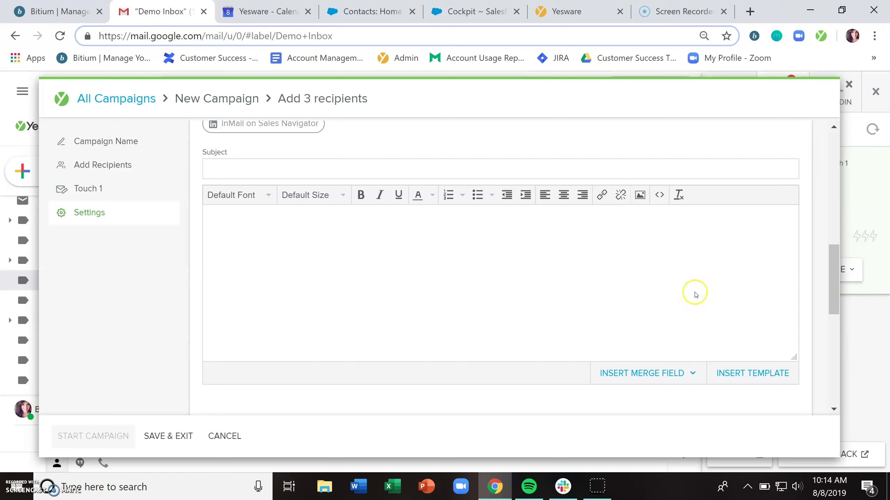
Insert the Campaigns Demo template and point out its Company, First Name, Their Product and Idol merge fields
{"action": "left_click", "coordinate": [742, 375]}
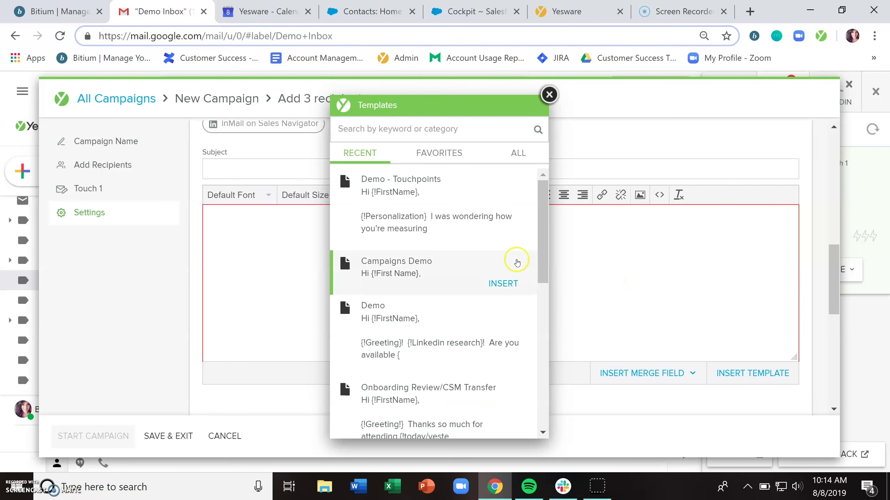
{"action": "left_click", "coordinate": [498, 284]}
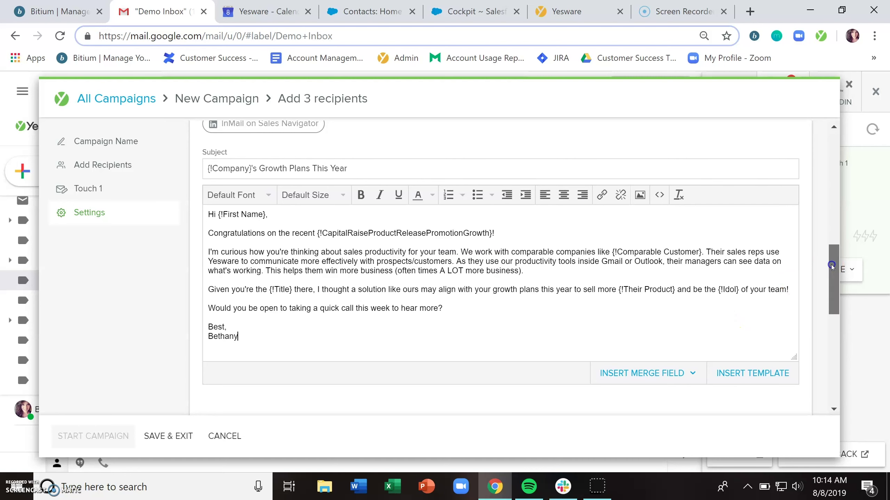
{"action": "scroll", "coordinate": [832, 260], "scroll_direction": "up", "scroll_amount": 1}
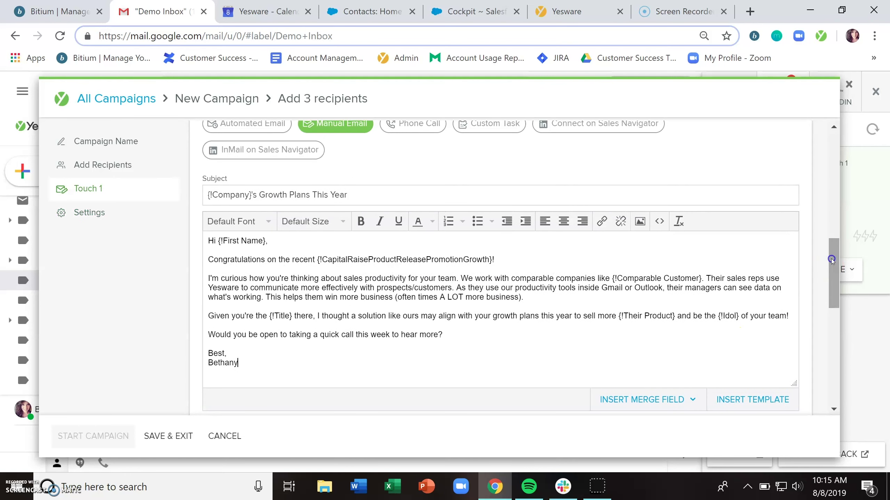
{"action": "left_click", "coordinate": [233, 193]}
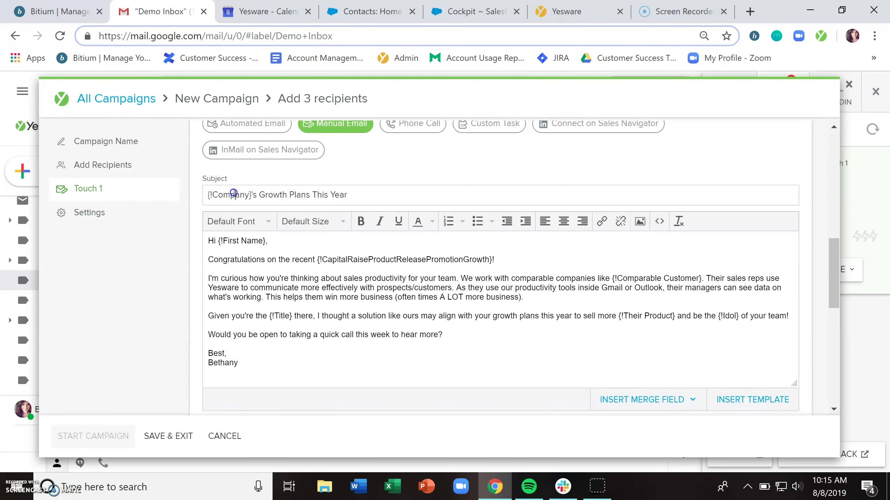
{"action": "left_click", "coordinate": [241, 241]}
{"action": "left_click", "coordinate": [393, 254]}
{"action": "left_click", "coordinate": [648, 316]}
{"action": "left_click", "coordinate": [724, 316]}
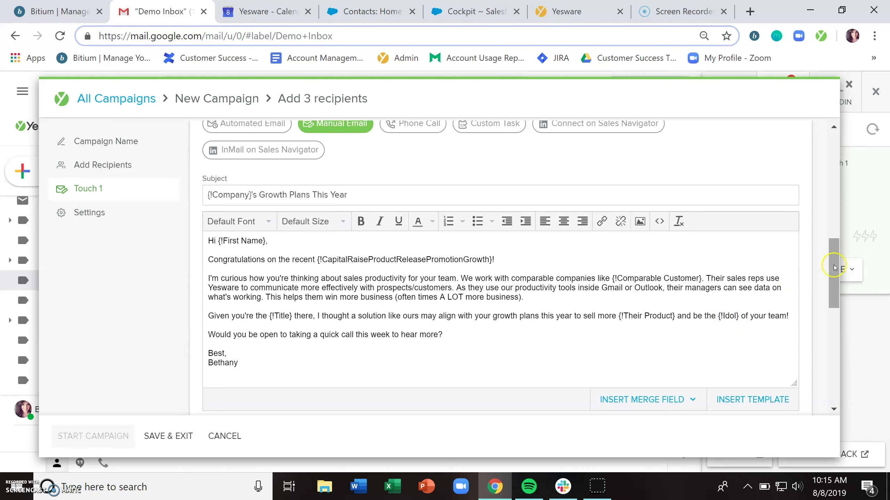
{"action": "left_click_drag", "start_coordinate": [834, 268], "coordinate": [827, 174]}
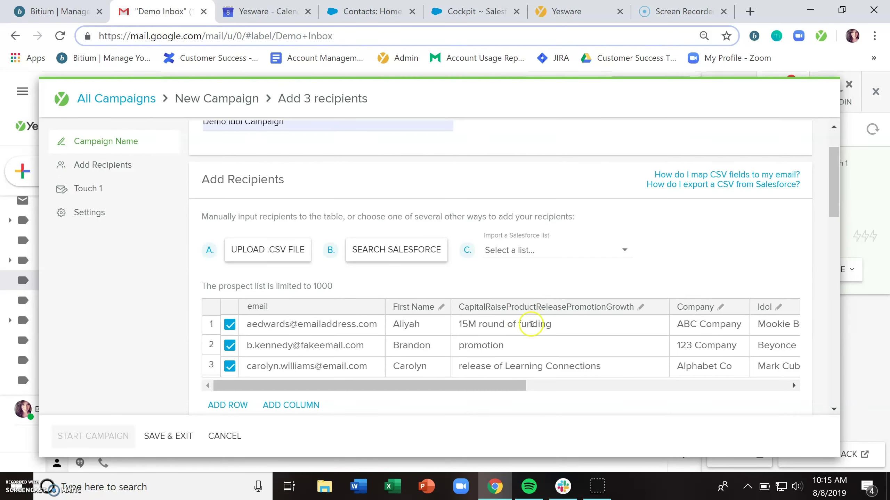
Preview Touch 1, showing 'ABC Company's Growth Plans This Year' for the first recipient
{"action": "left_click_drag", "start_coordinate": [470, 386], "coordinate": [721, 386]}
{"action": "left_click_drag", "start_coordinate": [834, 212], "coordinate": [831, 269]}
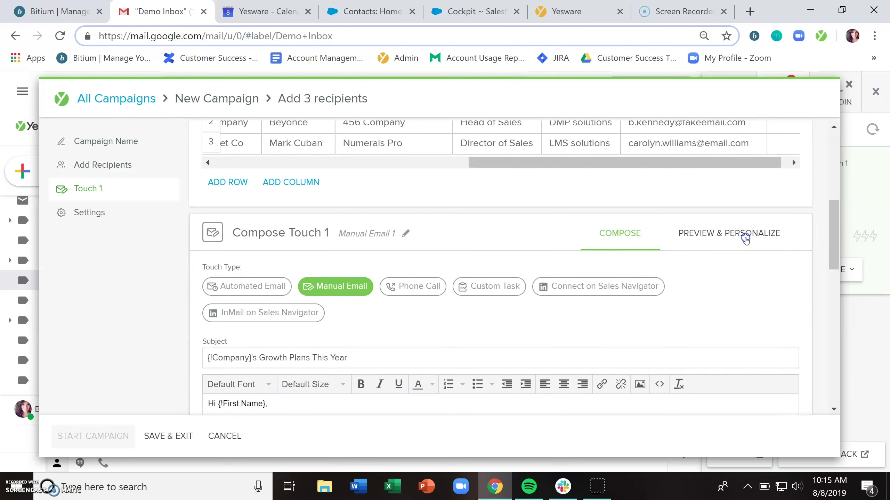
{"action": "left_click", "coordinate": [746, 238]}
{"action": "left_click_drag", "start_coordinate": [830, 223], "coordinate": [833, 247]}
Preview Touch 1's personalized email for each of the three recipients
{"action": "left_click", "coordinate": [281, 228]}
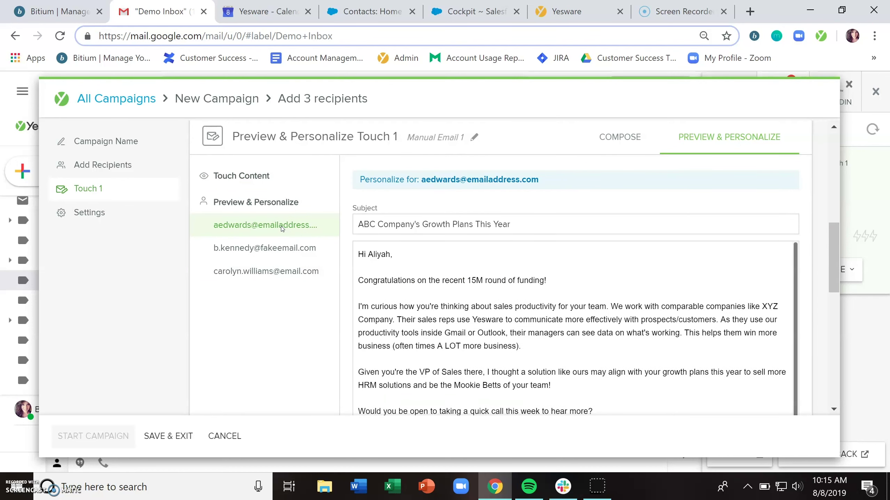
{"action": "left_click", "coordinate": [267, 249]}
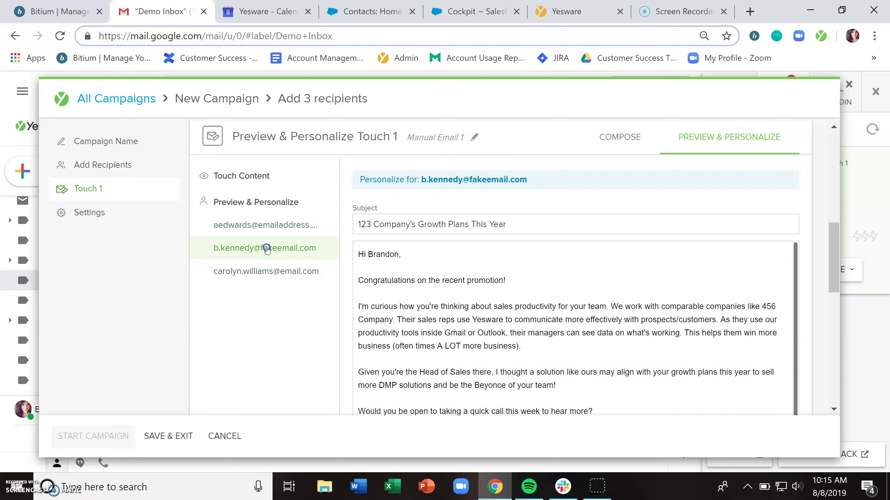
{"action": "left_click", "coordinate": [264, 272]}
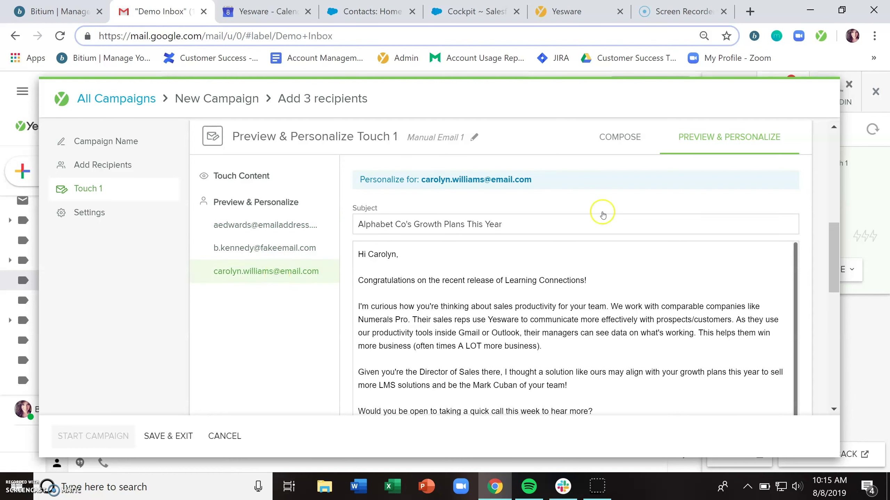
Return to composing Touch 1 and browse the Insert Merge Field list without choosing one
{"action": "left_click", "coordinate": [629, 144]}
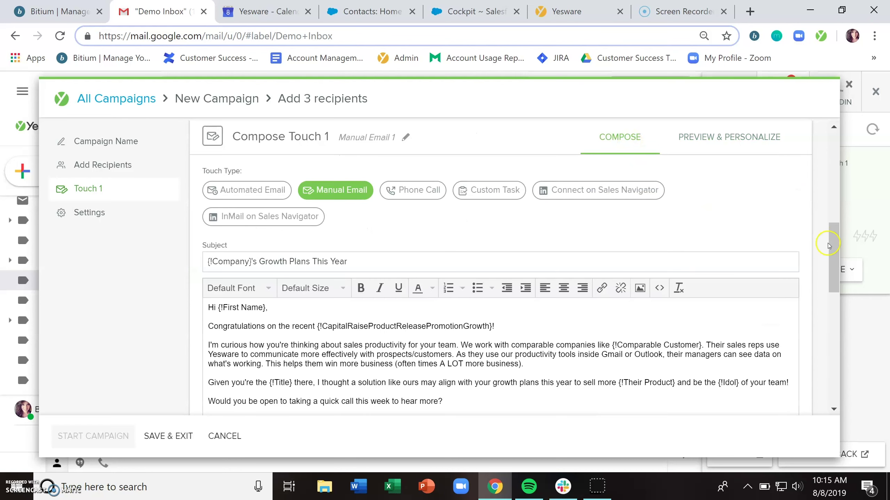
{"action": "left_click_drag", "start_coordinate": [833, 249], "coordinate": [833, 268]}
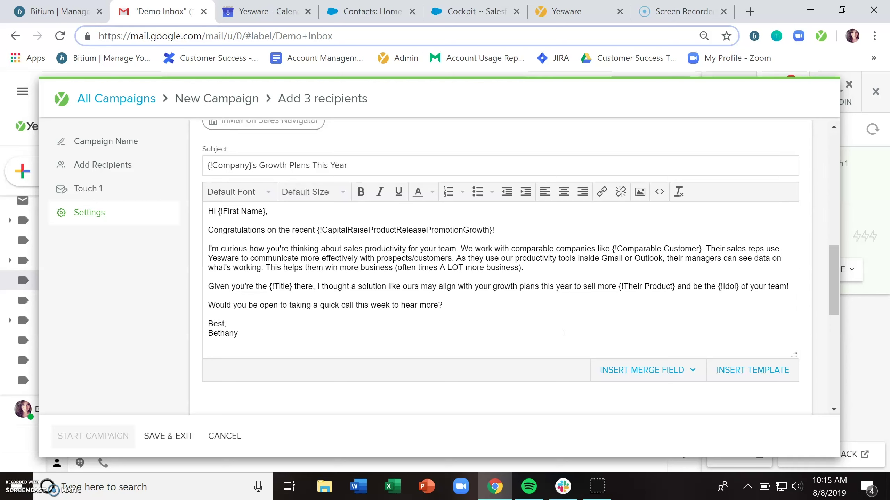
{"action": "left_click", "coordinate": [668, 372]}
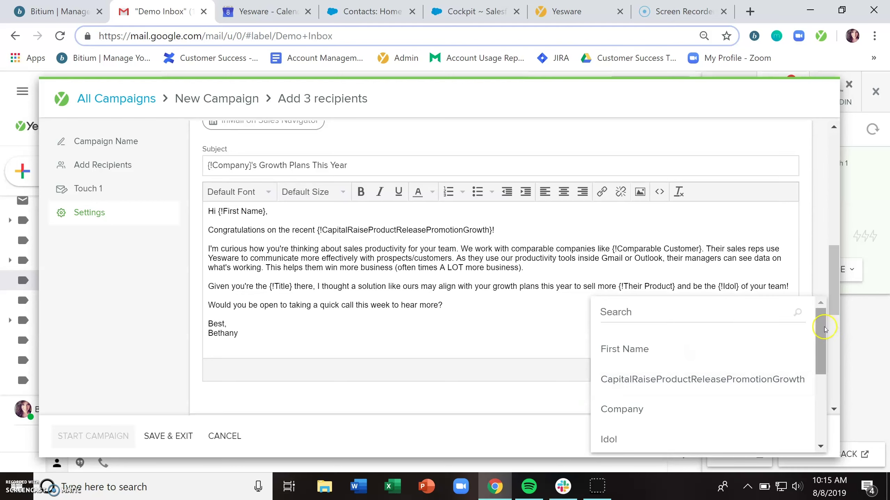
{"action": "scroll", "coordinate": [822, 337], "scroll_direction": "down", "scroll_amount": 2}
{"action": "mouse_move", "coordinate": [822, 338]}
{"action": "left_mouse_down"}
{"action": "mouse_move", "coordinate": [824, 376]}
{"action": "mouse_move", "coordinate": [825, 327]}
{"action": "left_mouse_up"}
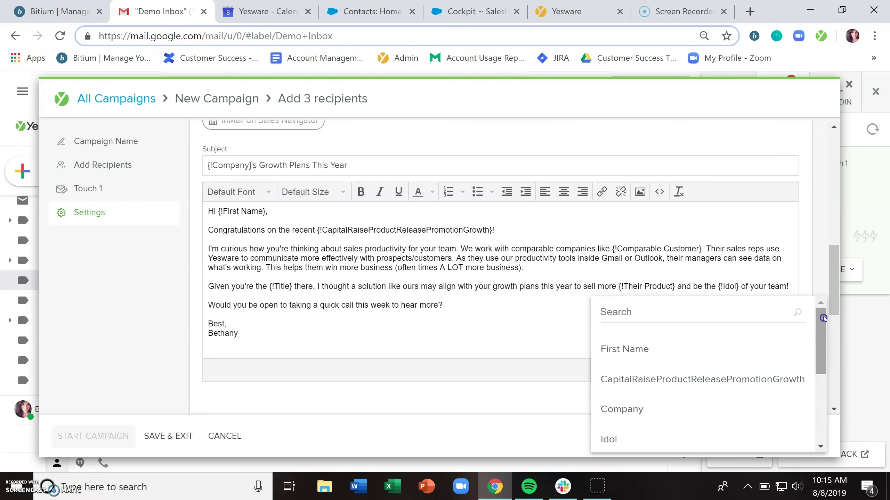
{"action": "left_click", "coordinate": [591, 229]}
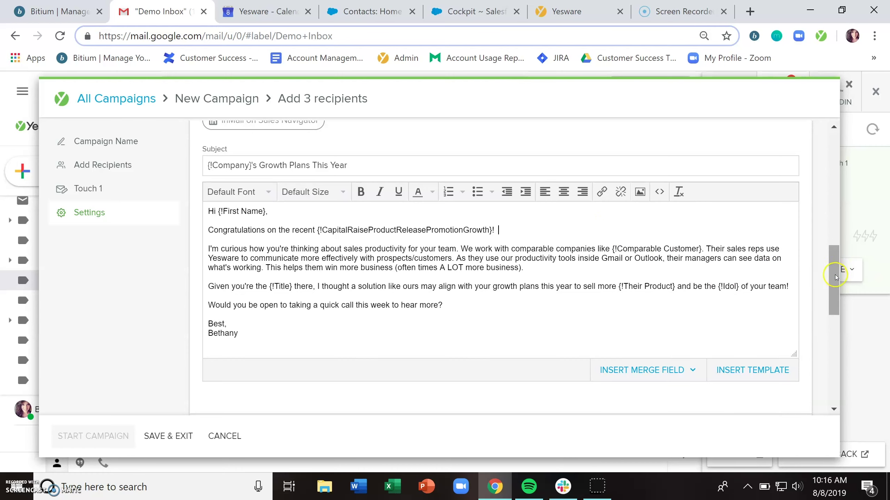
Add a recipient-table column 'asldfjaslfkjasd' with values aaa, bbb and ccc for the three prospects
{"action": "left_click_drag", "start_coordinate": [835, 276], "coordinate": [835, 195]}
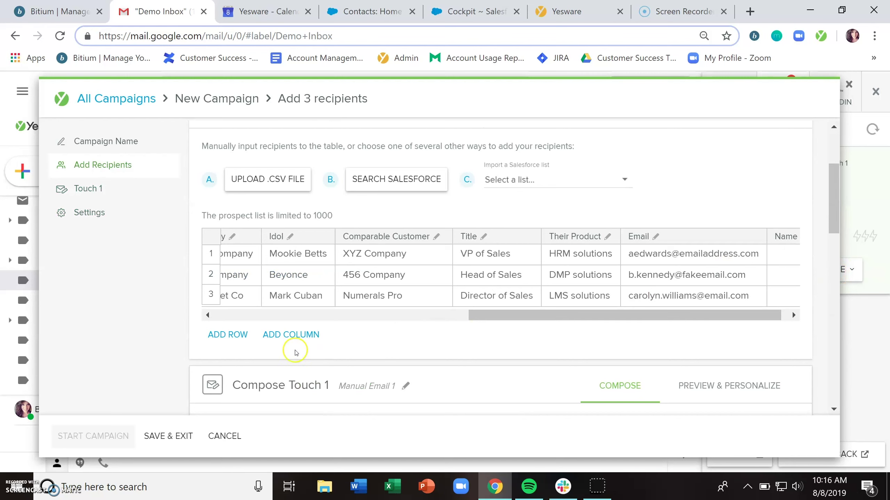
{"action": "left_click", "coordinate": [286, 339]}
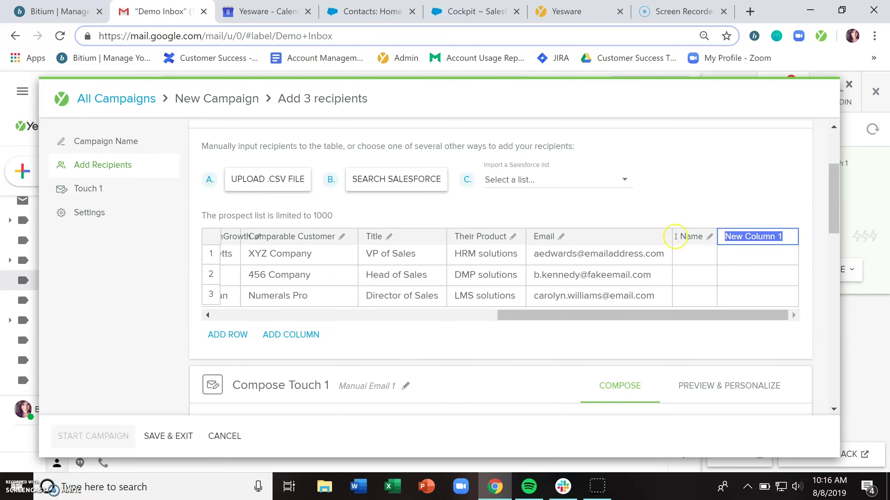
{"action": "type", "text": "asldfjaslfkjasdlk"}
{"action": "left_click", "coordinate": [742, 257]}
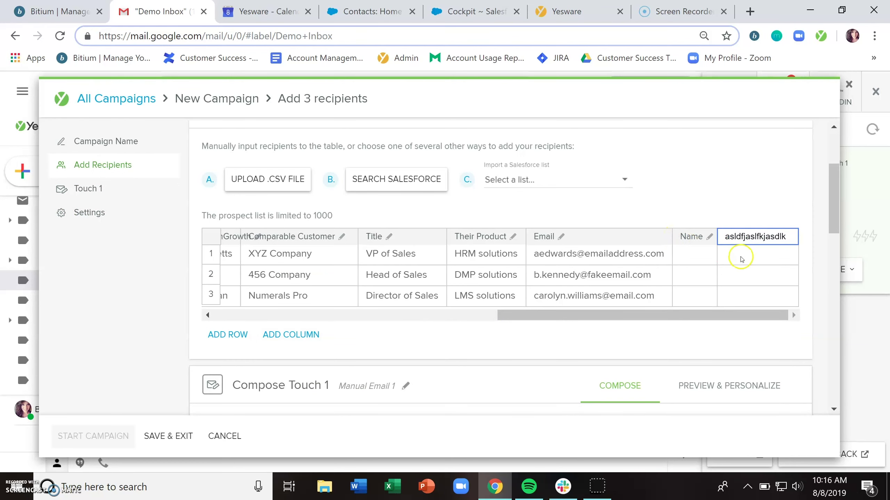
{"action": "type", "text": "aaa"}
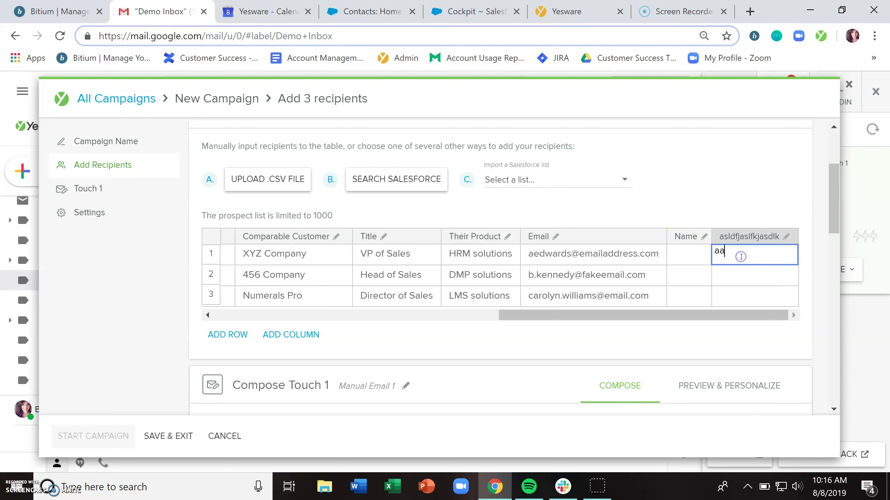
{"action": "left_click", "coordinate": [728, 279]}
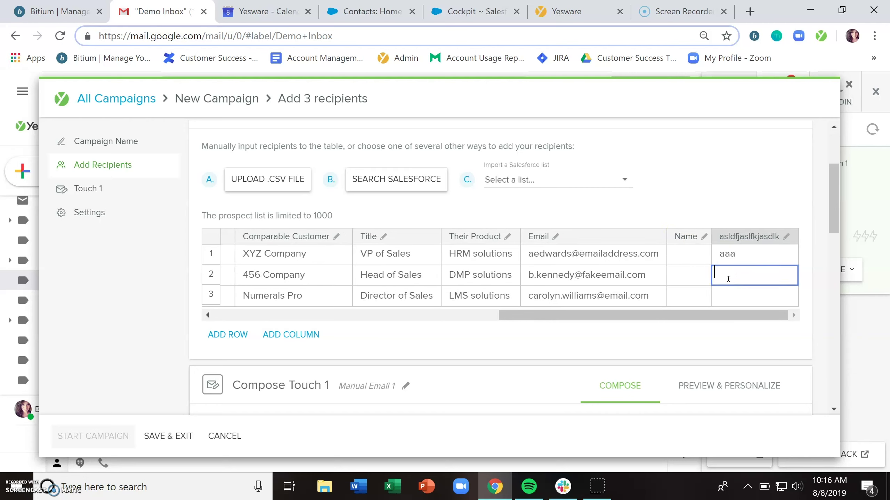
{"action": "type", "text": "bbb"}
{"action": "left_click", "coordinate": [724, 298]}
{"action": "type", "text": "ccc"}
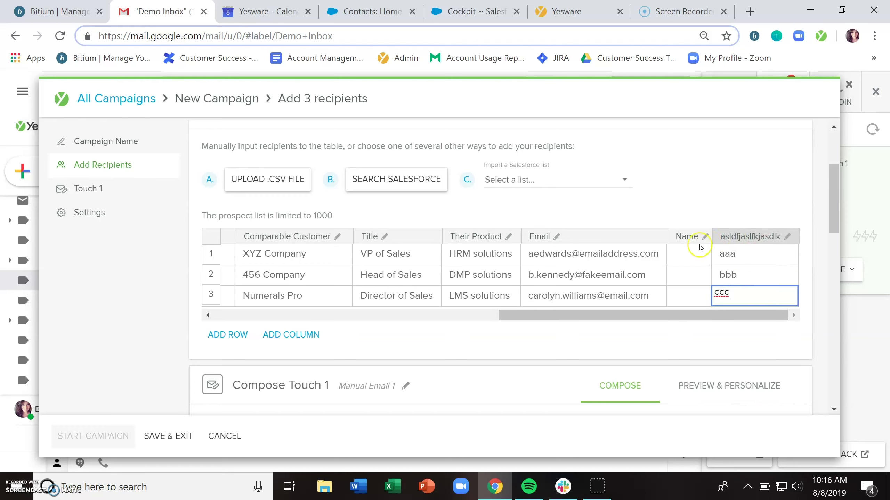
{"action": "left_click", "coordinate": [741, 338]}
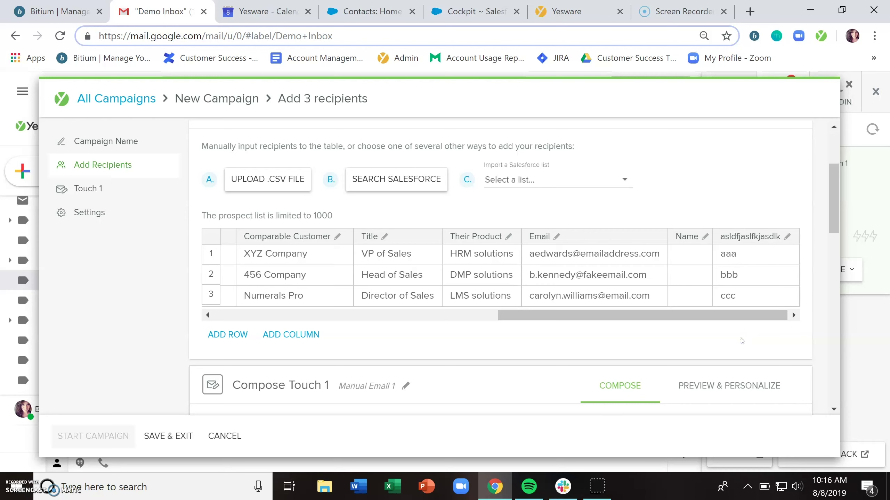
Insert the custom-column merge field at the end of Touch 1's Congratulations line
{"action": "left_click", "coordinate": [833, 213]}
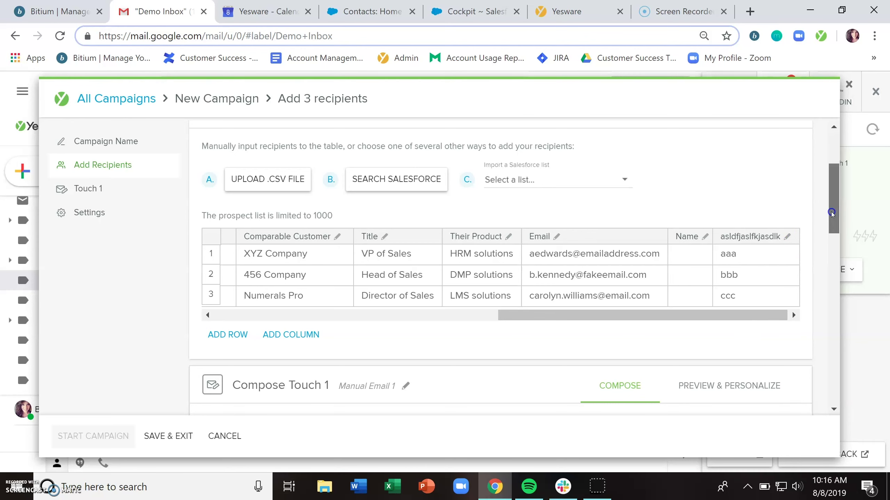
{"action": "left_click_drag", "start_coordinate": [833, 213], "coordinate": [832, 290]}
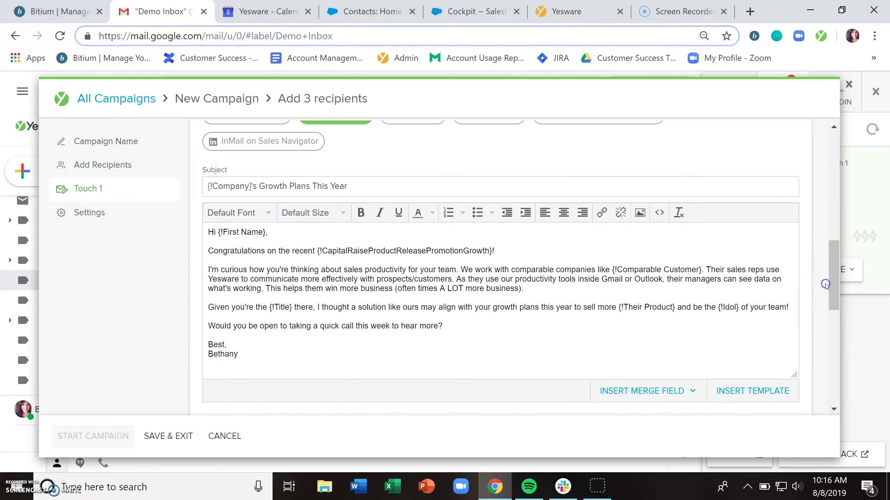
{"action": "left_click", "coordinate": [610, 249]}
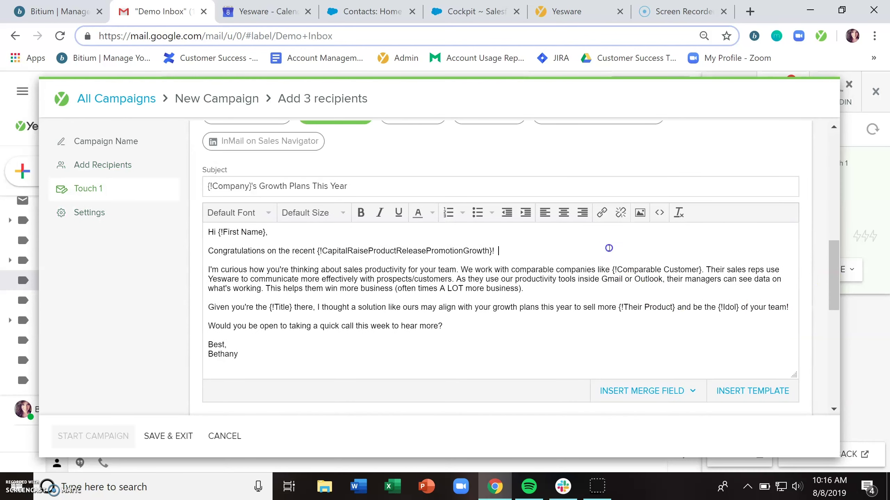
{"action": "left_click", "coordinate": [640, 388]}
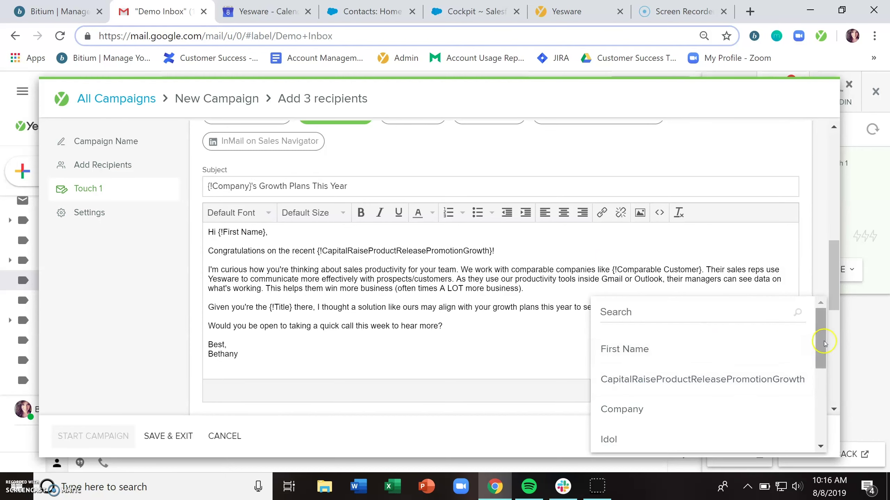
{"action": "left_click", "coordinate": [823, 374]}
{"action": "left_click_drag", "start_coordinate": [823, 374], "coordinate": [823, 386]}
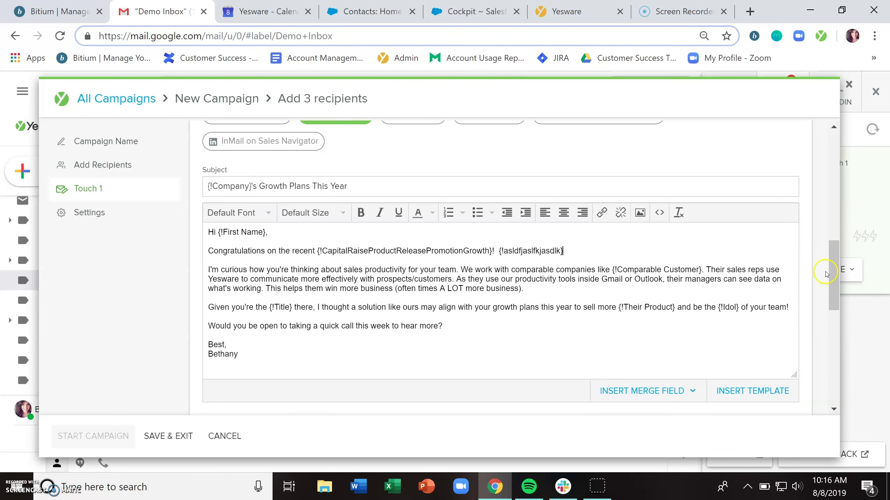
{"action": "left_click_drag", "start_coordinate": [830, 274], "coordinate": [830, 234]}
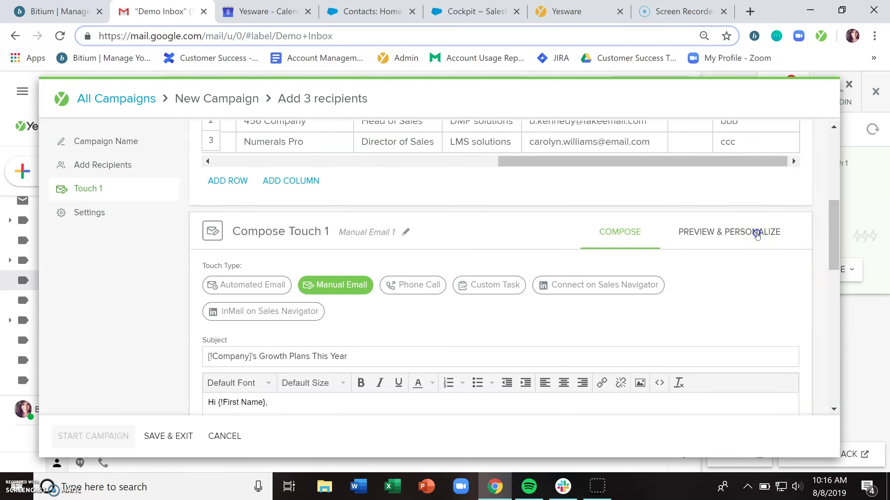
Preview each recipient's email, with the third showing the merged value 'ccc'
{"action": "left_click", "coordinate": [757, 233]}
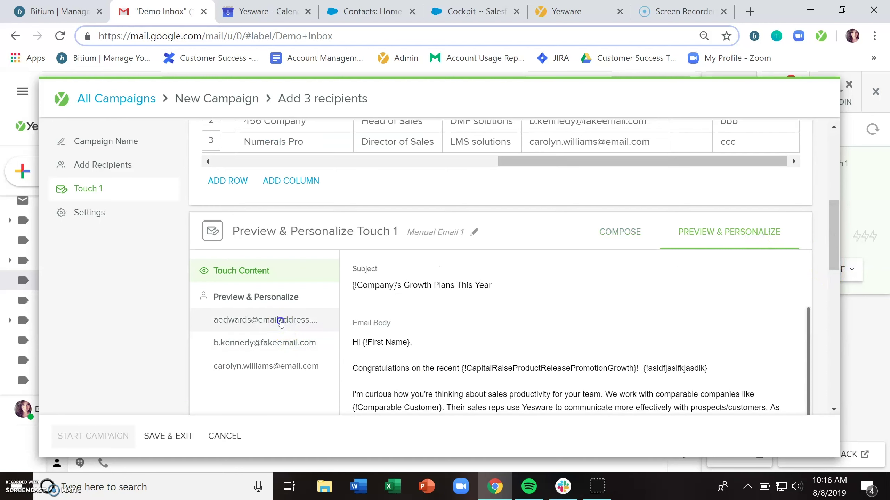
{"action": "left_click", "coordinate": [278, 320]}
{"action": "left_click", "coordinate": [272, 343]}
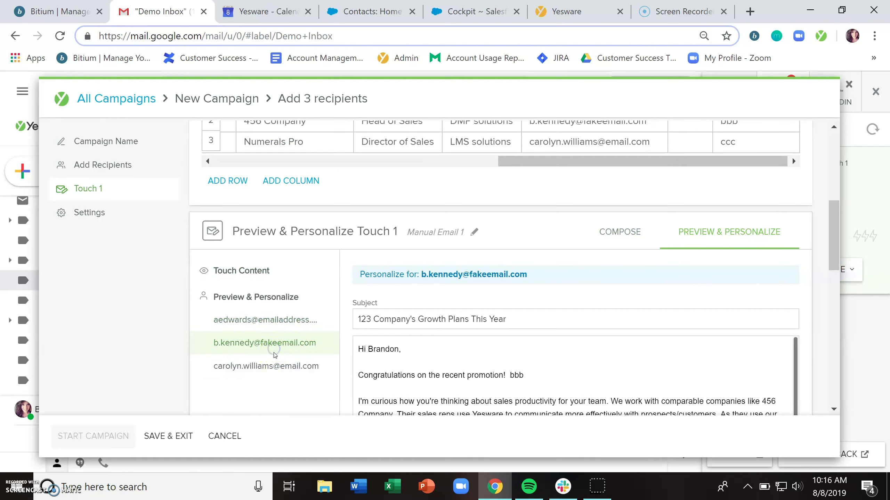
{"action": "left_click", "coordinate": [274, 365]}
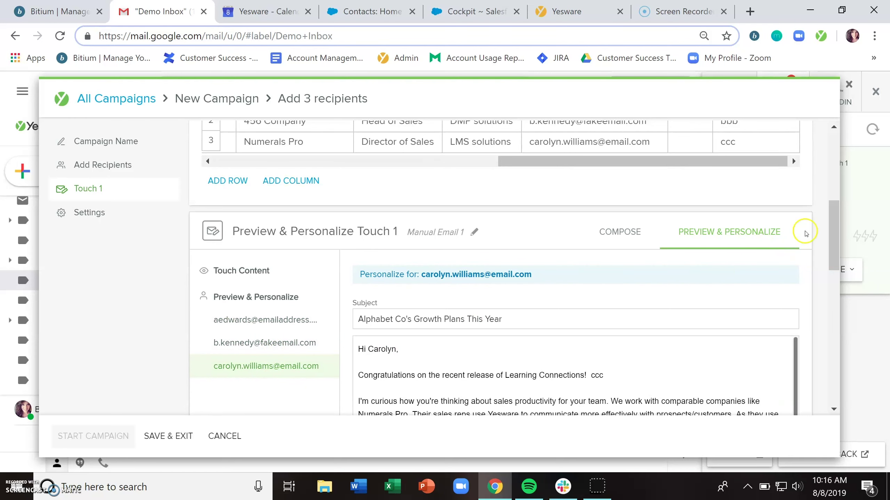
{"action": "left_click_drag", "start_coordinate": [833, 233], "coordinate": [835, 211]}
{"action": "left_click", "coordinate": [798, 215]}
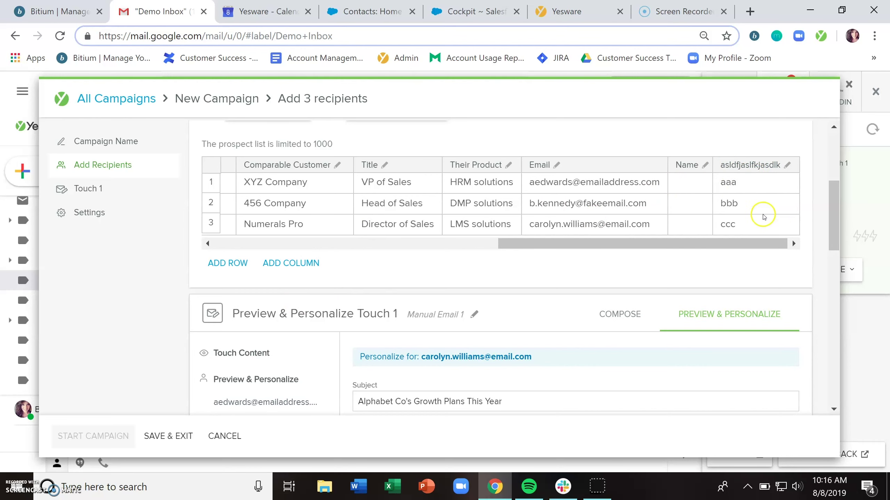
{"action": "left_click_drag", "start_coordinate": [833, 219], "coordinate": [834, 262]}
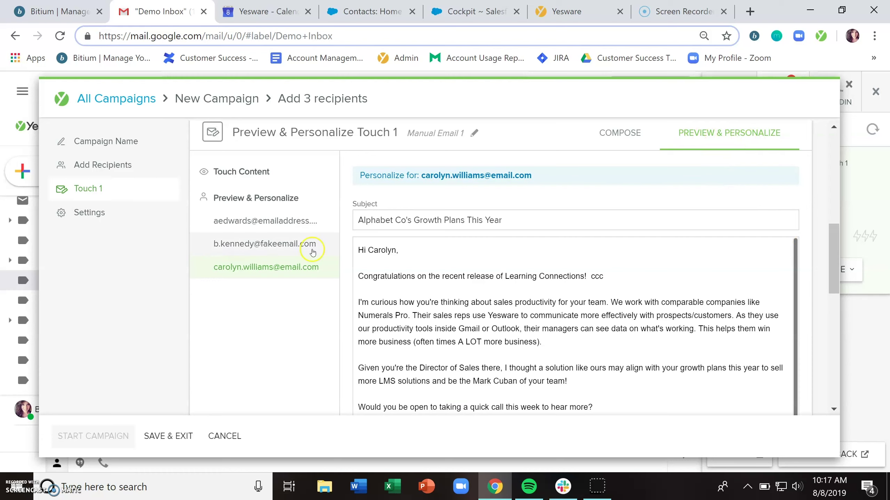
{"action": "left_click", "coordinate": [267, 247]}
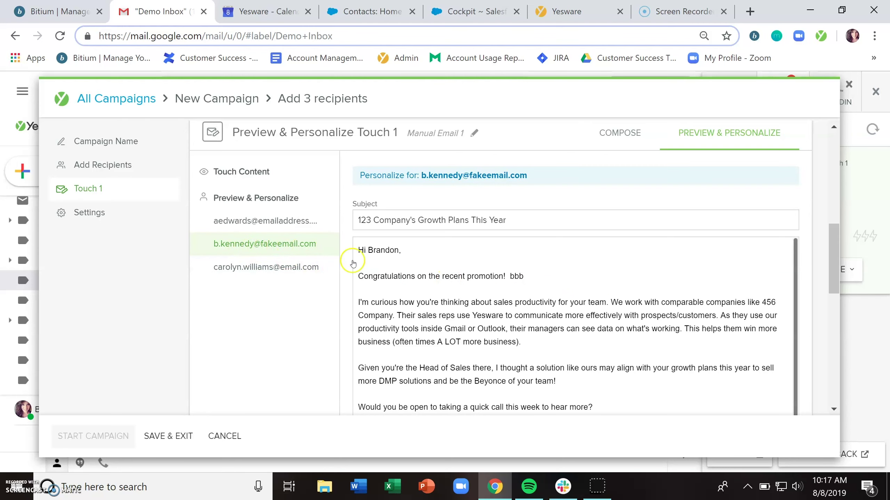
{"action": "left_click", "coordinate": [553, 277]}
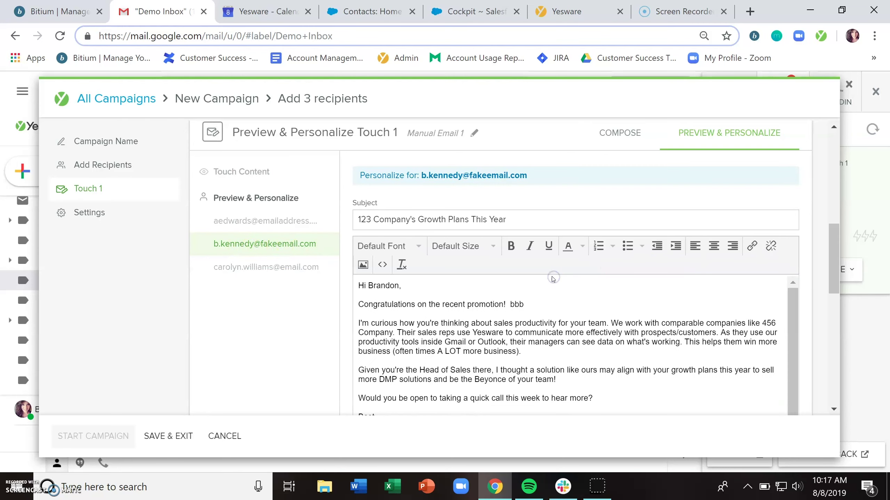
{"action": "left_click", "coordinate": [557, 304]}
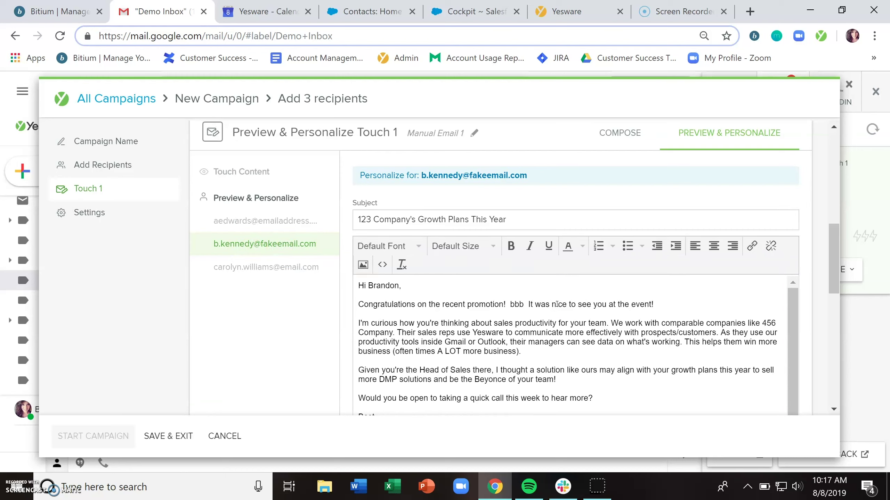
{"action": "left_click_drag", "start_coordinate": [831, 260], "coordinate": [831, 288]}
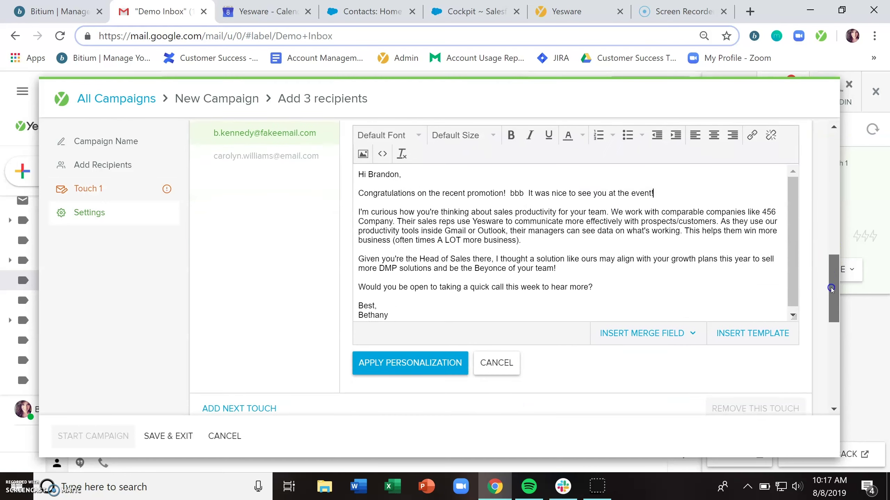
{"action": "left_click", "coordinate": [408, 361]}
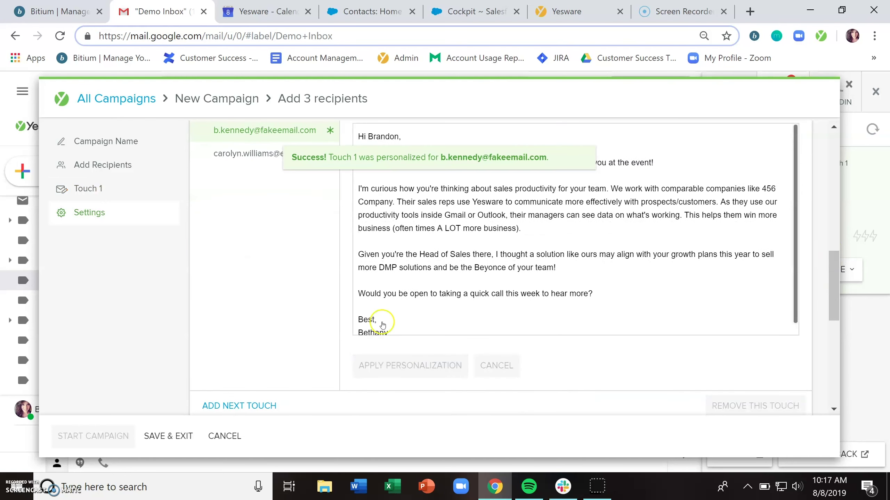
Preview the first and third recipients' Touch 1 emails for comparison
{"action": "left_click_drag", "start_coordinate": [834, 264], "coordinate": [833, 209]}
{"action": "left_click", "coordinate": [279, 319]}
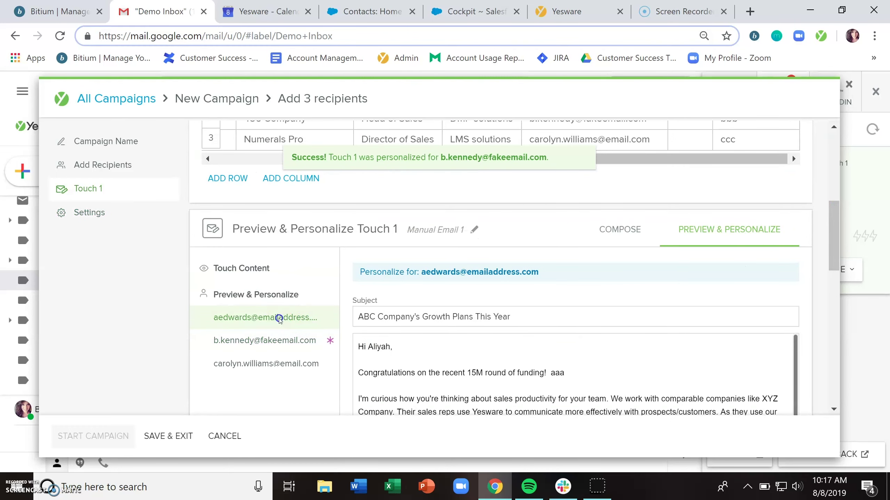
{"action": "left_click", "coordinate": [270, 363]}
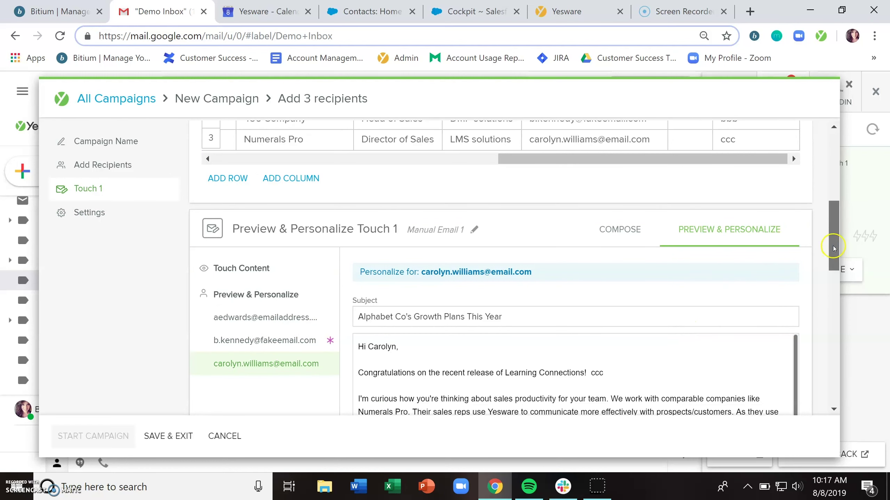
{"action": "scroll", "coordinate": [833, 247], "scroll_direction": "down", "scroll_amount": 1}
Return to the Touch 1 template and scroll to the bottom of the campaign
{"action": "left_click", "coordinate": [606, 185]}
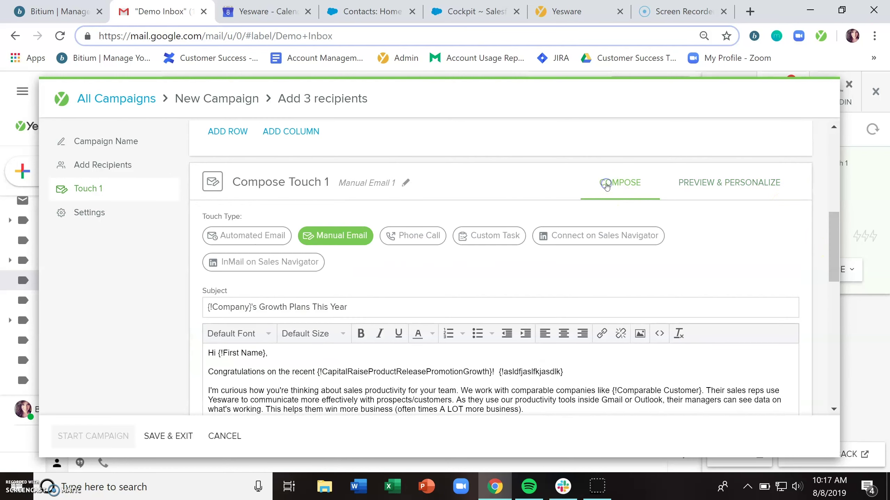
{"action": "scroll", "coordinate": [831, 247], "scroll_direction": "down", "scroll_amount": 1}
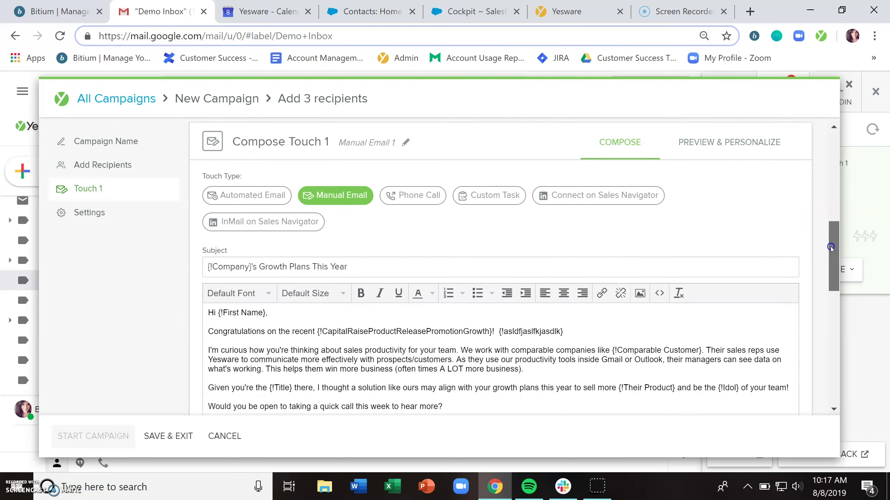
{"action": "scroll", "coordinate": [831, 247], "scroll_direction": "down", "scroll_amount": 3}
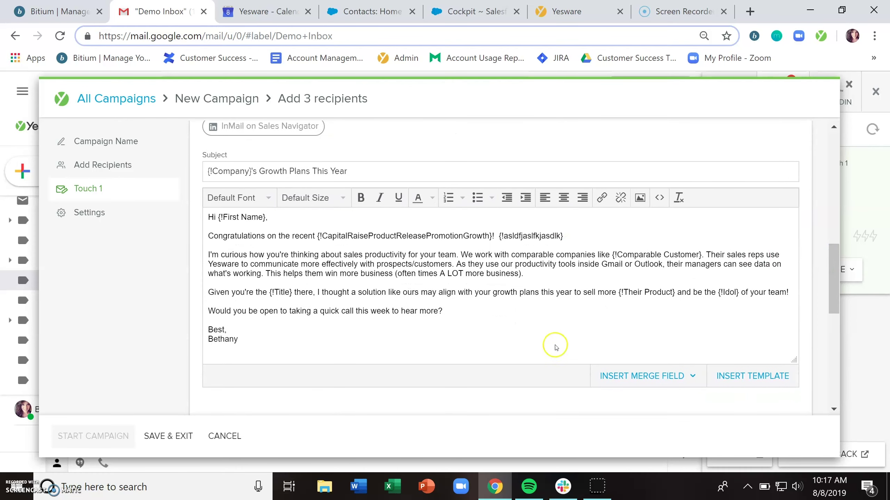
{"action": "left_click_drag", "start_coordinate": [833, 272], "coordinate": [833, 277]}
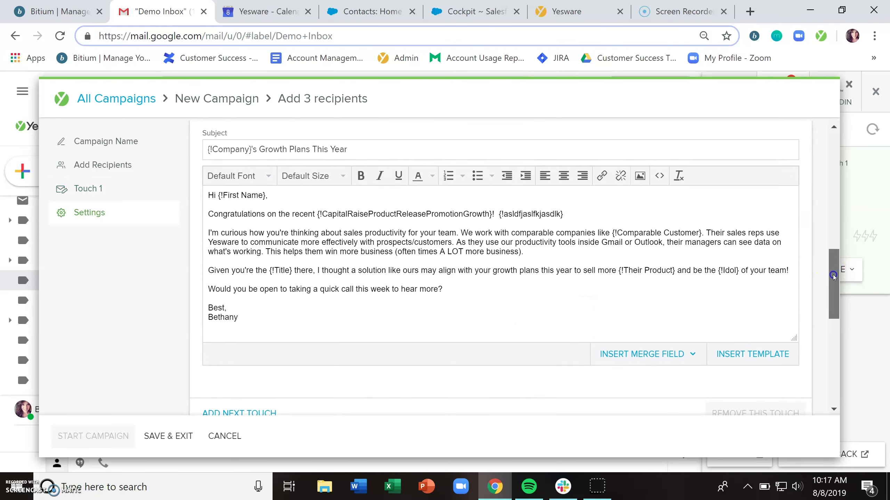
{"action": "scroll", "coordinate": [833, 277], "scroll_direction": "down", "scroll_amount": 3}
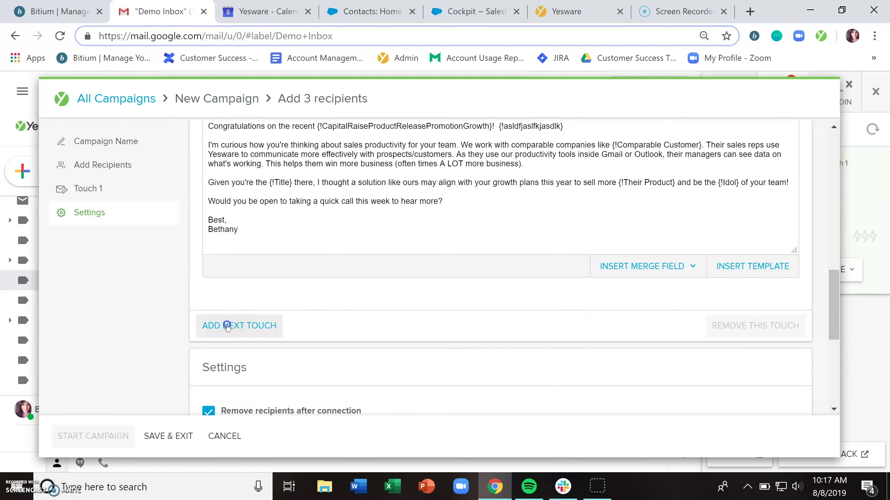
Add a second touch, trying manual email and phone call before keeping Automated Email
{"action": "left_click", "coordinate": [218, 327]}
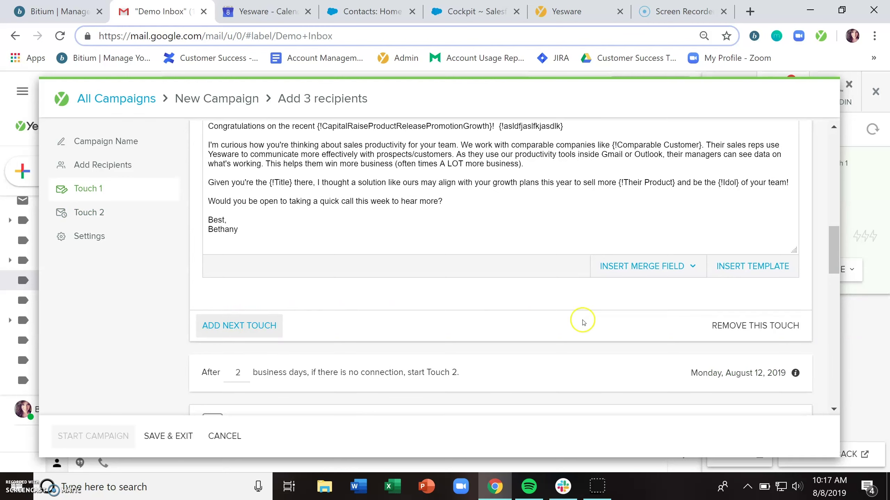
{"action": "scroll", "coordinate": [836, 262], "scroll_direction": "down", "scroll_amount": 2}
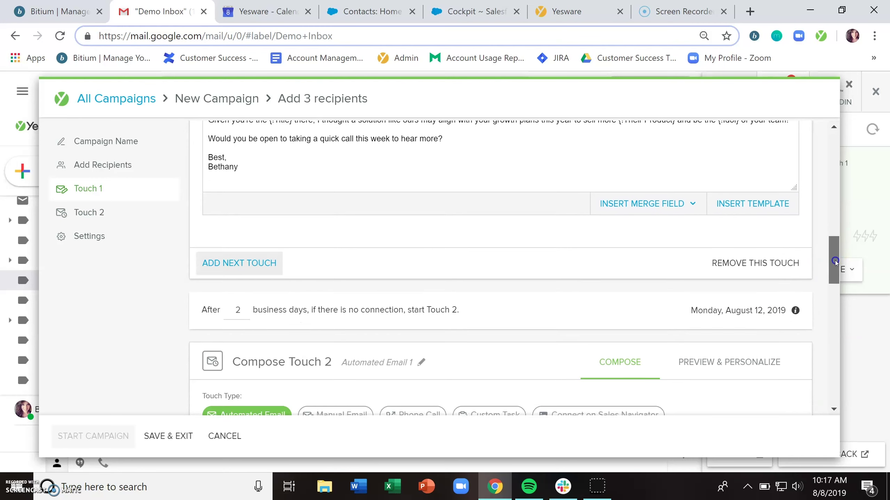
{"action": "scroll", "coordinate": [836, 263], "scroll_direction": "down", "scroll_amount": 1}
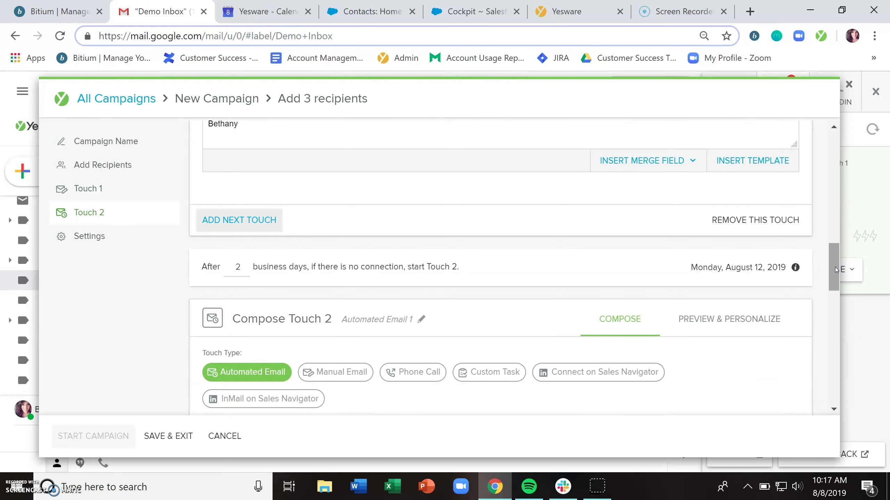
{"action": "left_click_drag", "start_coordinate": [835, 267], "coordinate": [834, 292]}
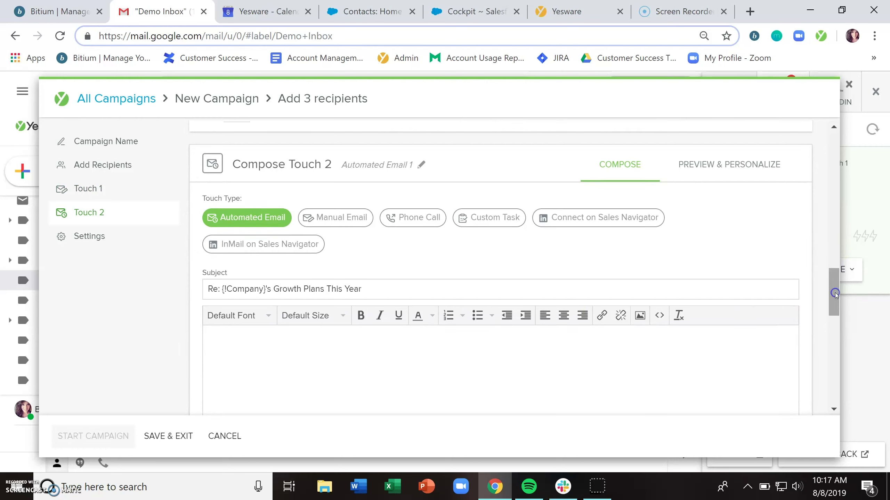
{"action": "left_click", "coordinate": [352, 218]}
{"action": "left_click", "coordinate": [436, 222]}
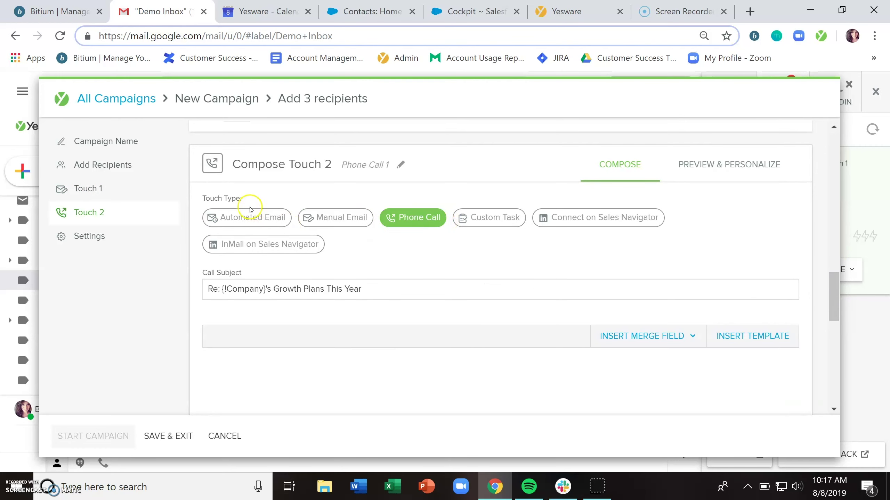
{"action": "left_click", "coordinate": [258, 218]}
{"action": "left_click_drag", "start_coordinate": [833, 260], "coordinate": [835, 303]}
Give Touch 2 the body 'asdfasdfdsa', a 12:00pm (EDT) send time and the Gmail signature
{"action": "left_click", "coordinate": [403, 228]}
{"action": "type", "text": "asdfasdfdsa"}
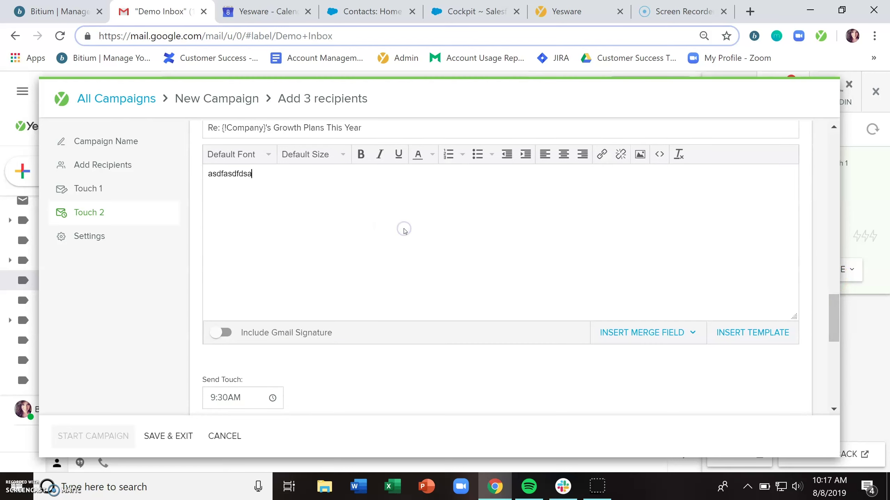
{"action": "left_click", "coordinate": [257, 405]}
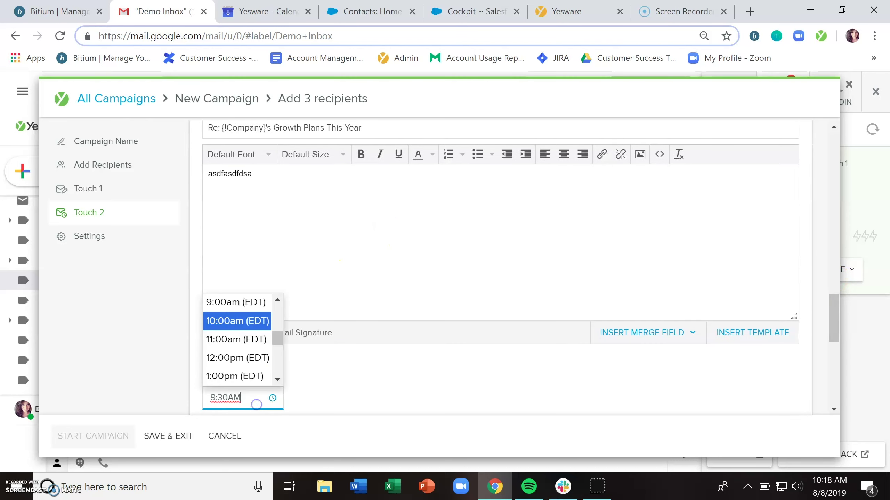
{"action": "left_click", "coordinate": [251, 358]}
{"action": "left_click", "coordinate": [229, 332]}
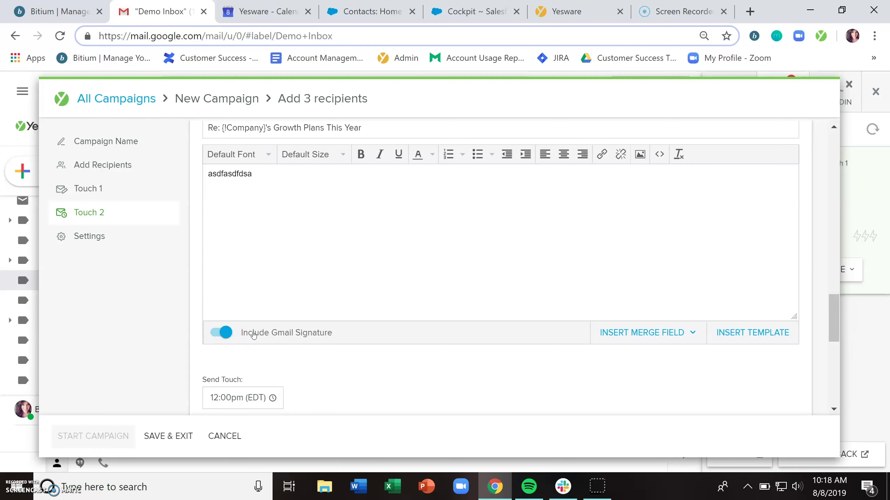
{"action": "left_click_drag", "start_coordinate": [833, 308], "coordinate": [833, 264]}
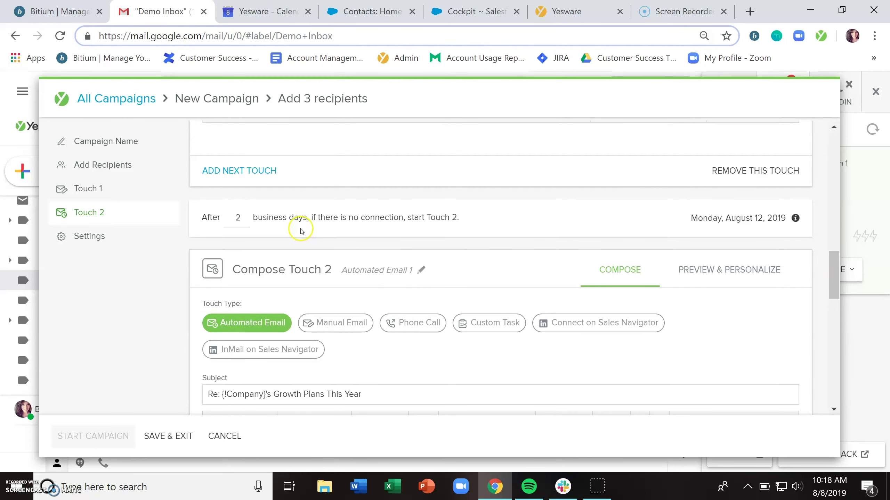
{"action": "left_click", "coordinate": [246, 215]}
{"action": "left_click", "coordinate": [246, 215]}
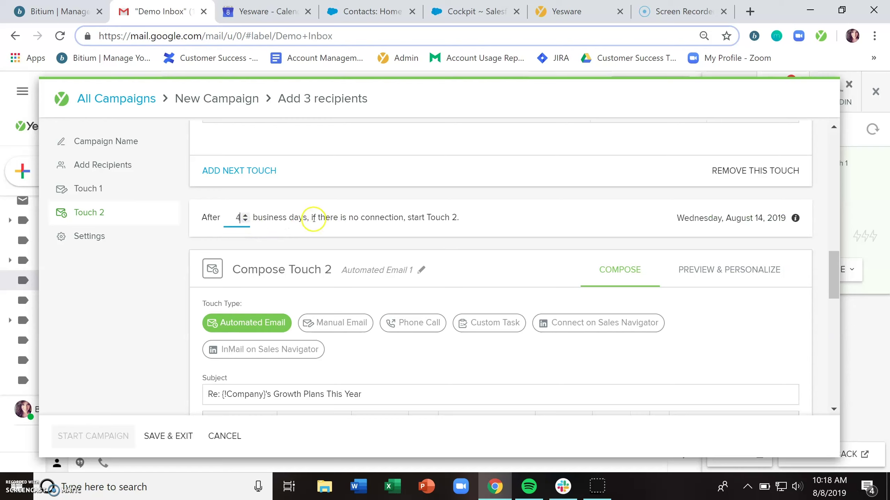
{"action": "left_click_drag", "start_coordinate": [311, 217], "coordinate": [403, 219]}
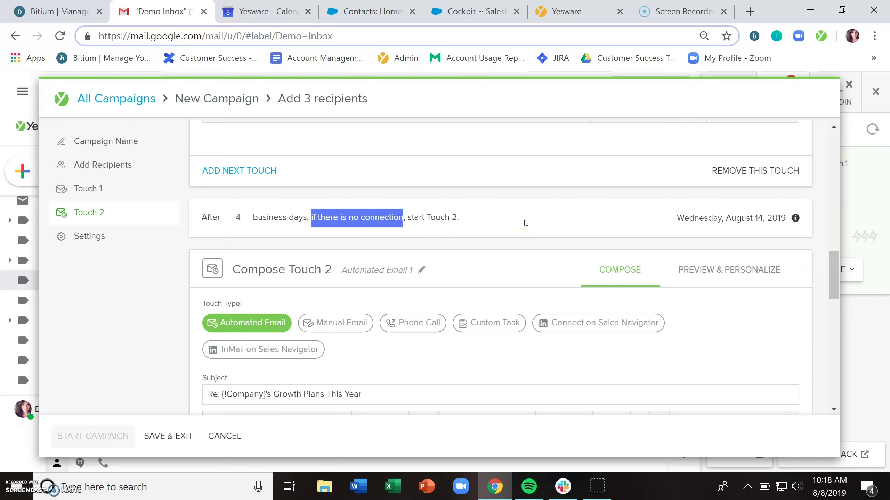
{"action": "mouse_move", "coordinate": [831, 275]}
{"action": "left_mouse_down"}
{"action": "mouse_move", "coordinate": [834, 231]}
{"action": "mouse_move", "coordinate": [841, 284]}
{"action": "mouse_move", "coordinate": [832, 281]}
{"action": "left_mouse_up"}
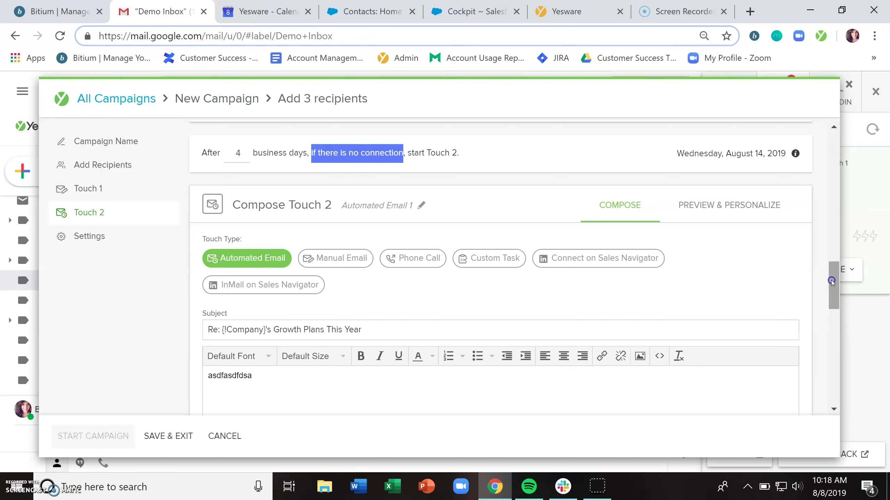
{"action": "left_click_drag", "start_coordinate": [831, 280], "coordinate": [833, 261]}
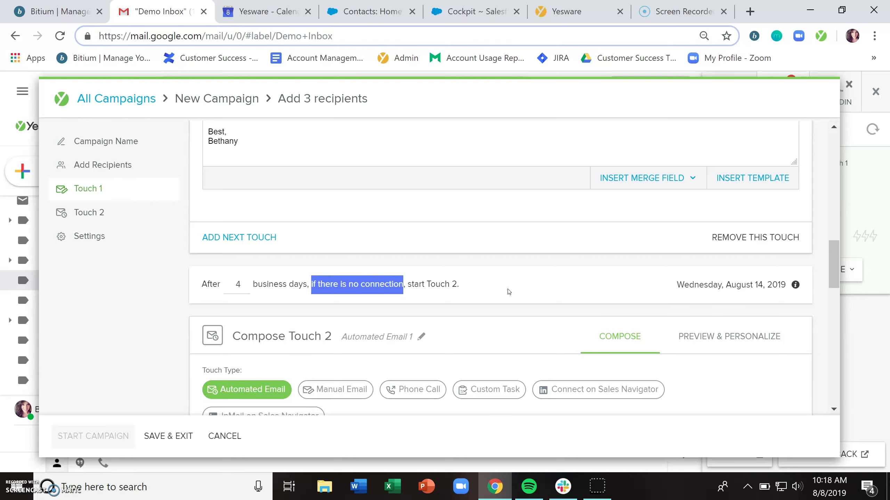
In campaign Settings, toggle 'Remove recipients after connection' off and back on
{"action": "left_click", "coordinate": [128, 235]}
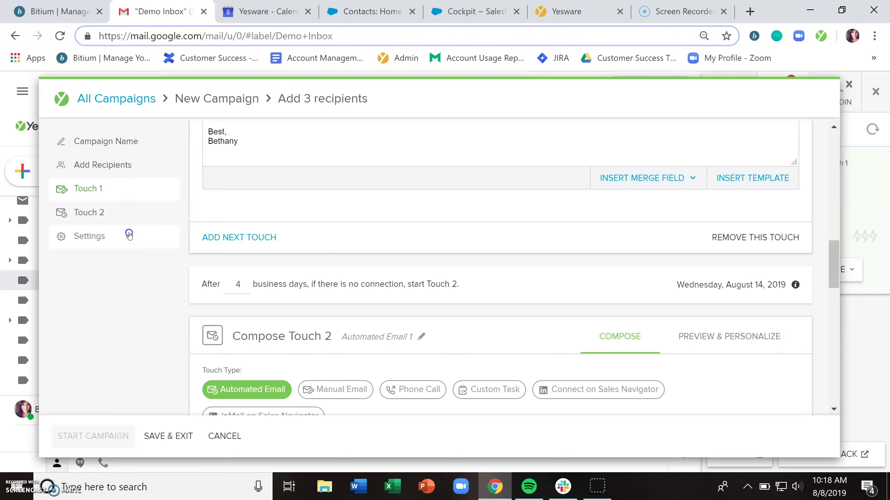
{"action": "left_click", "coordinate": [209, 195]}
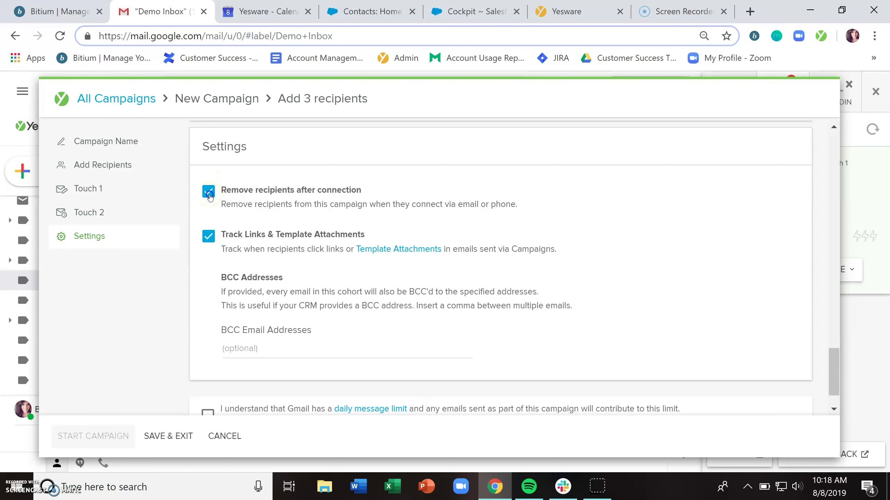
{"action": "left_click", "coordinate": [834, 375]}
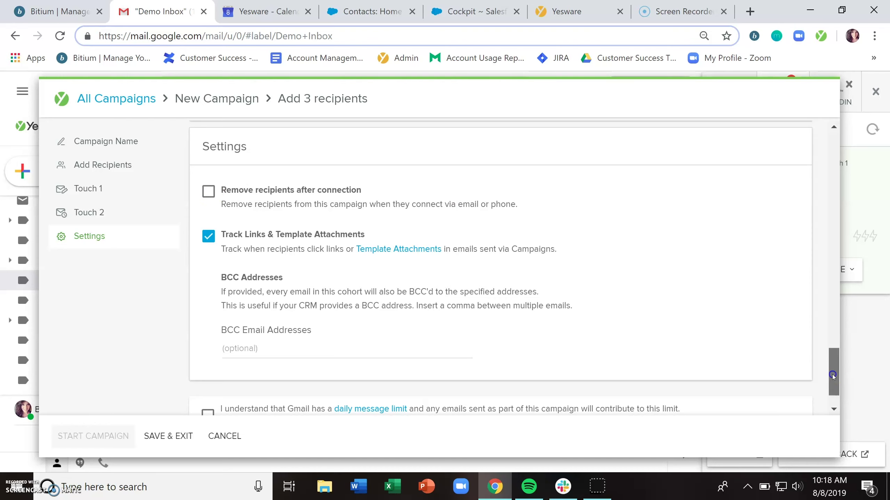
{"action": "left_click_drag", "start_coordinate": [833, 375], "coordinate": [831, 270]}
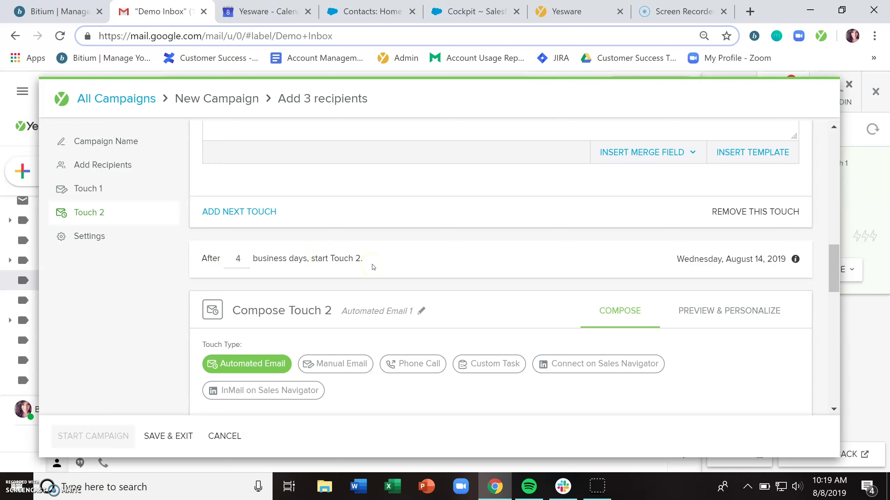
{"action": "left_click", "coordinate": [95, 238]}
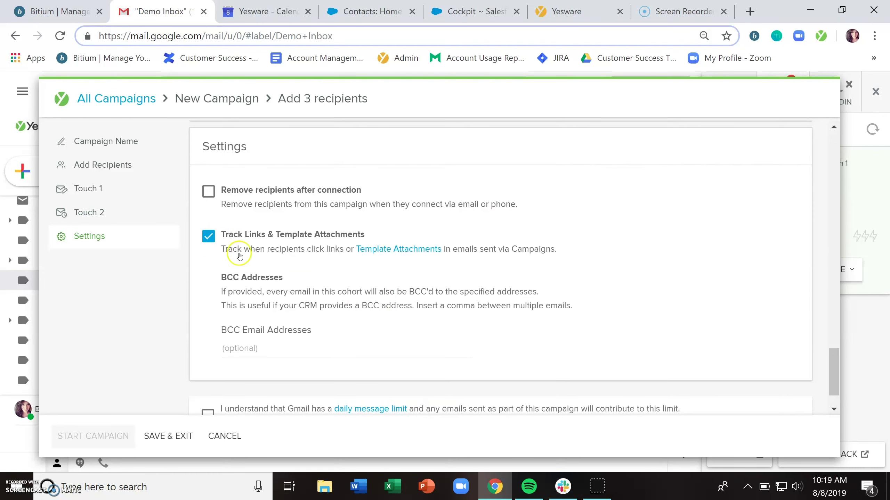
{"action": "left_click", "coordinate": [208, 192]}
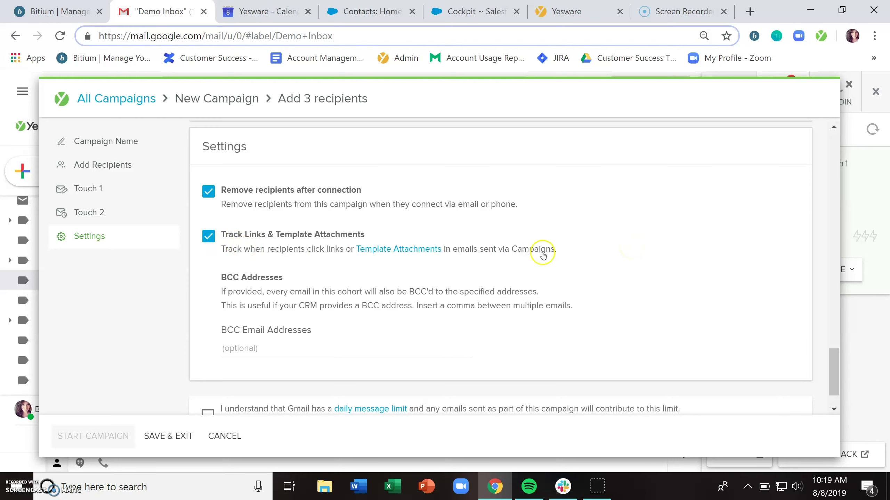
{"action": "left_click_drag", "start_coordinate": [831, 368], "coordinate": [830, 375]}
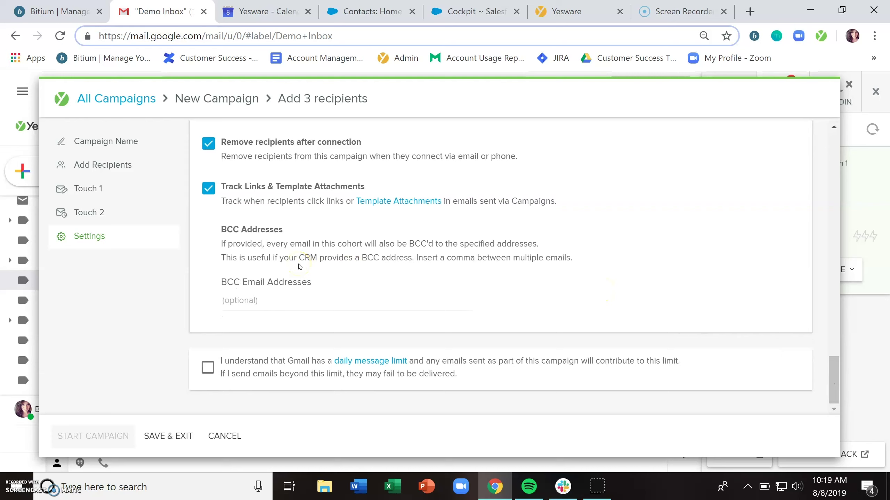
Focus the BCC Email Addresses field and tick the Gmail daily message limit acknowledgement
{"action": "left_click", "coordinate": [269, 264]}
{"action": "left_click", "coordinate": [275, 301]}
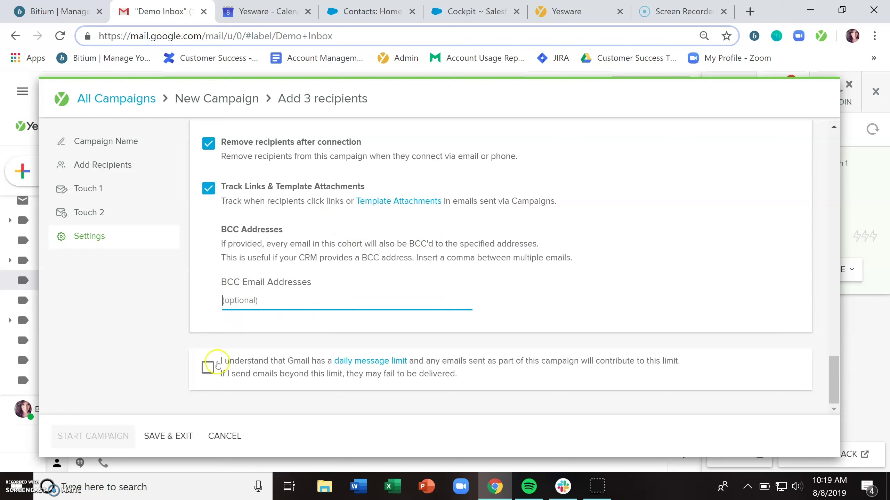
{"action": "left_click", "coordinate": [207, 367]}
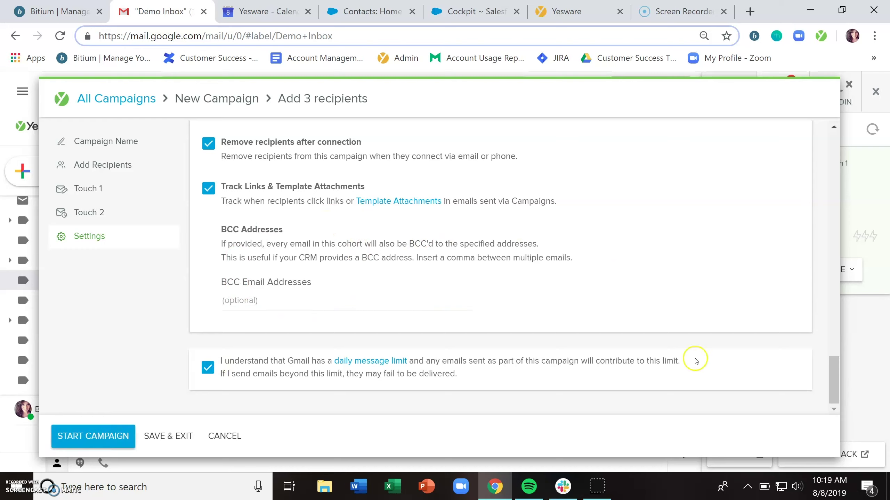
{"action": "left_click_drag", "start_coordinate": [834, 385], "coordinate": [834, 180]}
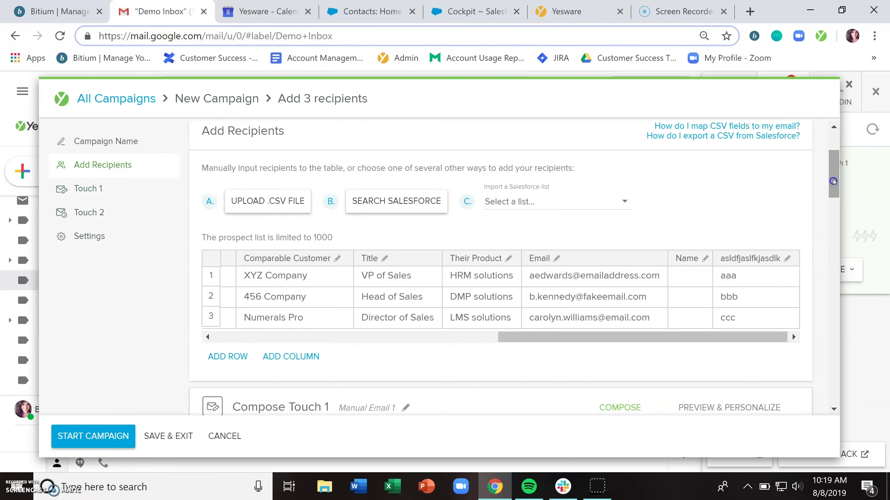
{"action": "triple_click", "coordinate": [284, 237]}
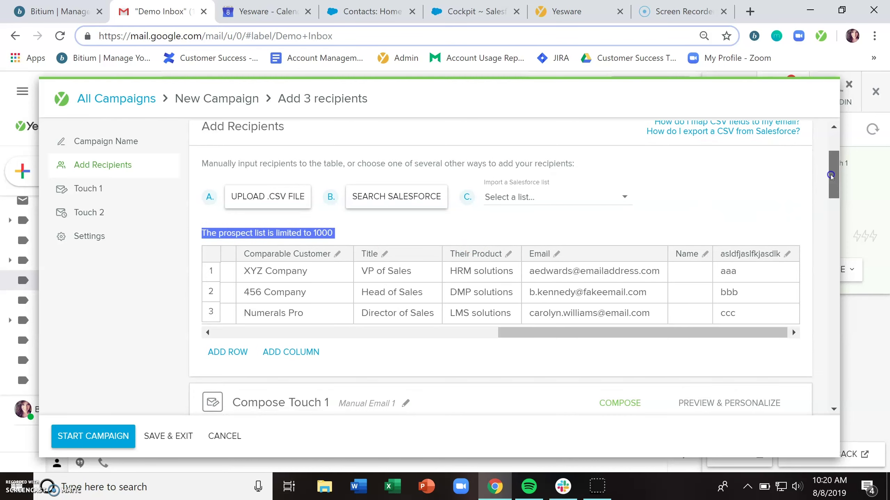
{"action": "left_click_drag", "start_coordinate": [832, 177], "coordinate": [835, 381]}
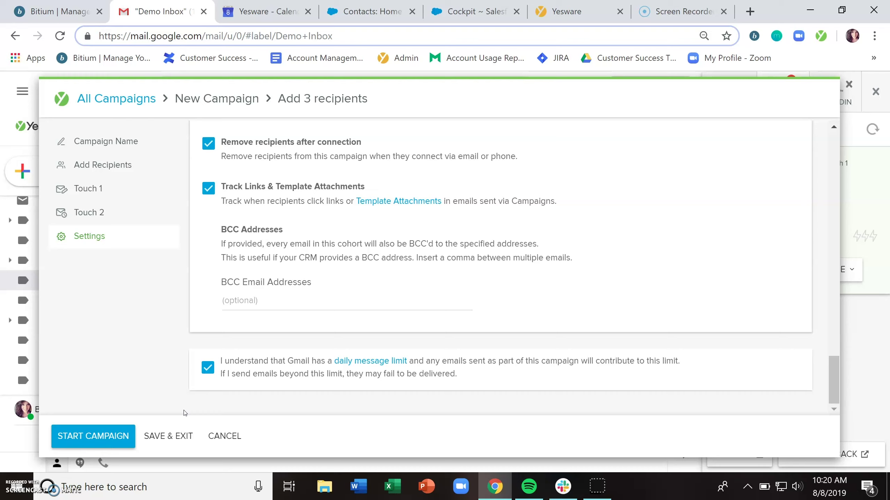
Launch Demo Idol Campaign with START CAMPAIGN, putting all 3 recipients in flight
{"action": "left_click", "coordinate": [163, 388]}
{"action": "left_click", "coordinate": [95, 436]}
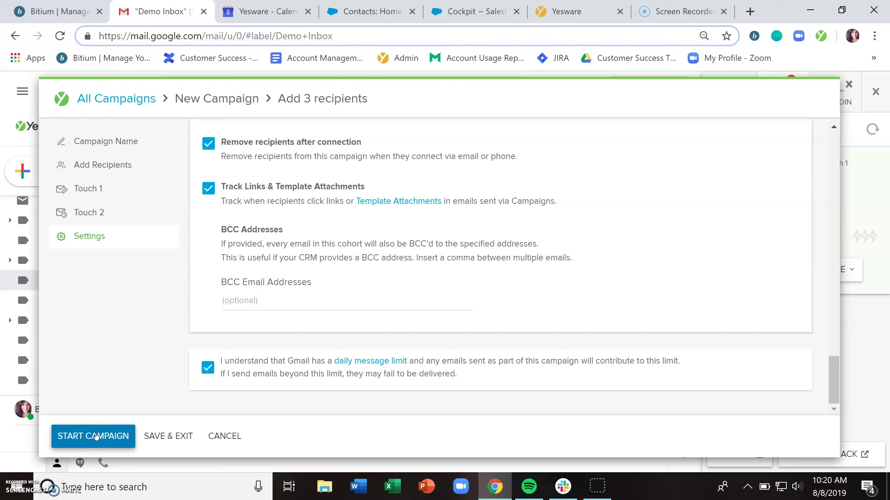
{"action": "left_click", "coordinate": [163, 438]}
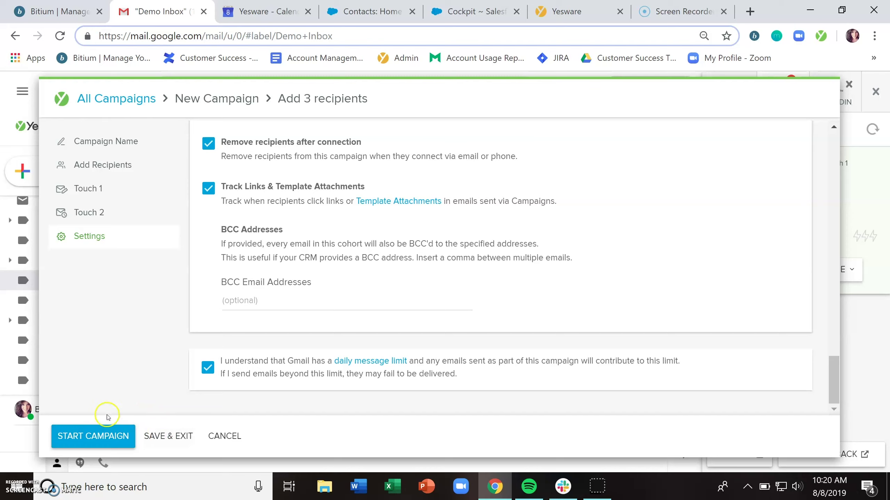
{"action": "left_click", "coordinate": [86, 445]}
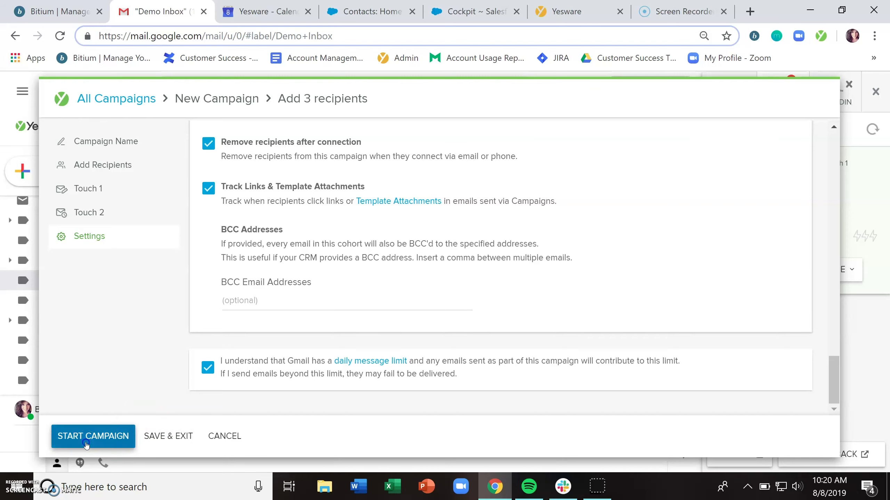
{"action": "left_click", "coordinate": [451, 262]}
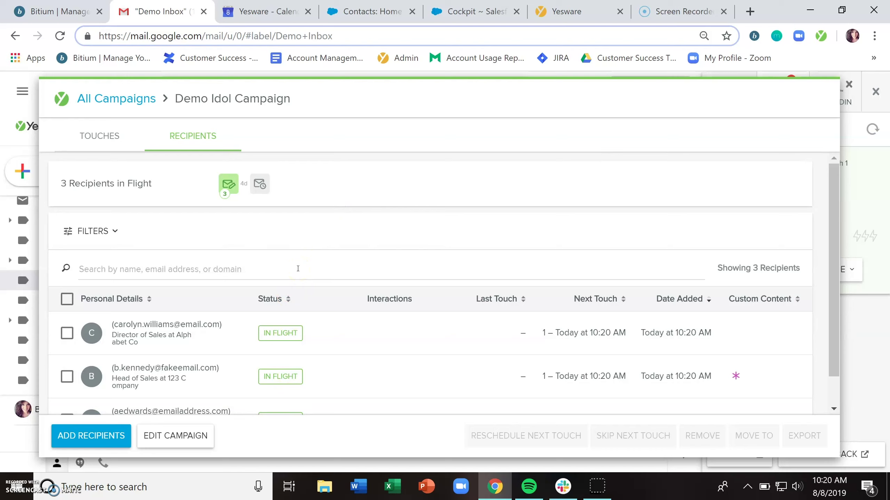
{"action": "left_click_drag", "start_coordinate": [836, 202], "coordinate": [836, 253]}
{"action": "left_click", "coordinate": [419, 302]}
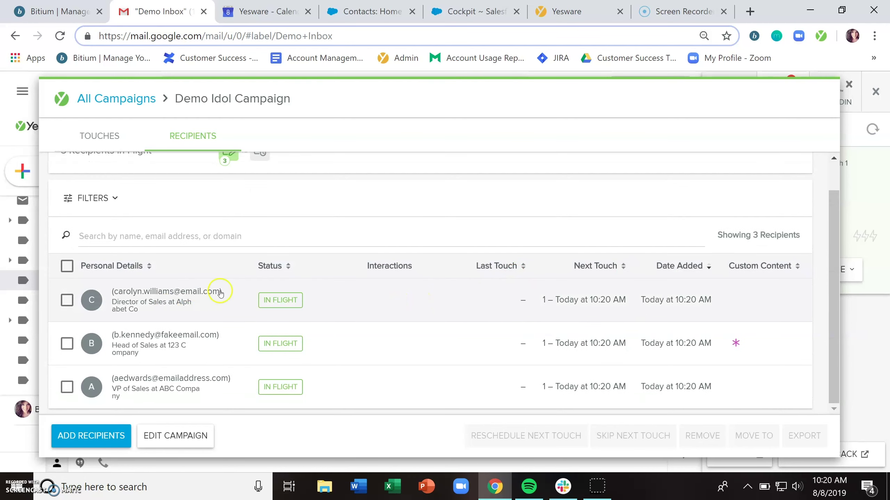
{"action": "left_click", "coordinate": [385, 312]}
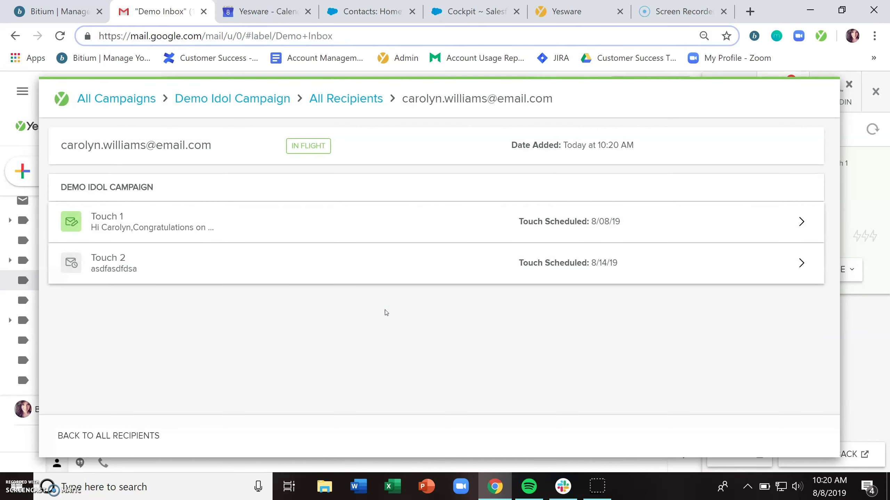
{"action": "left_click", "coordinate": [340, 231]}
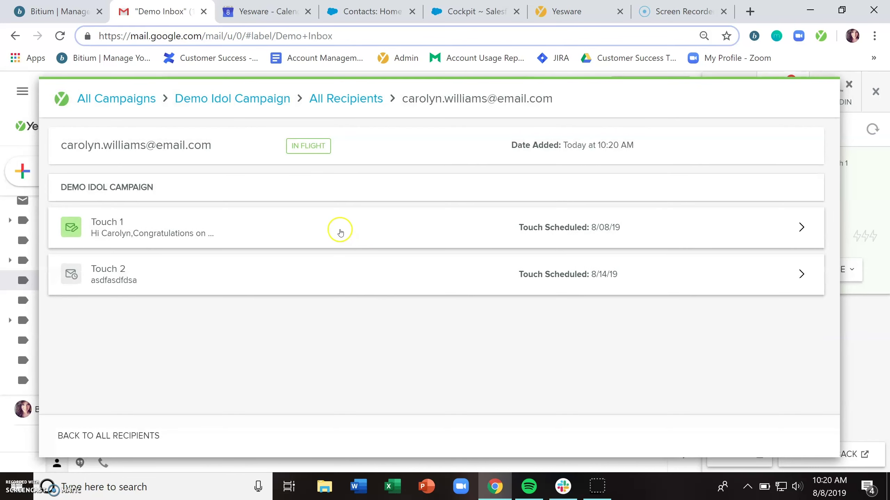
{"action": "left_click", "coordinate": [541, 338]}
{"action": "scroll", "coordinate": [542, 339], "scroll_direction": "down", "scroll_amount": 6}
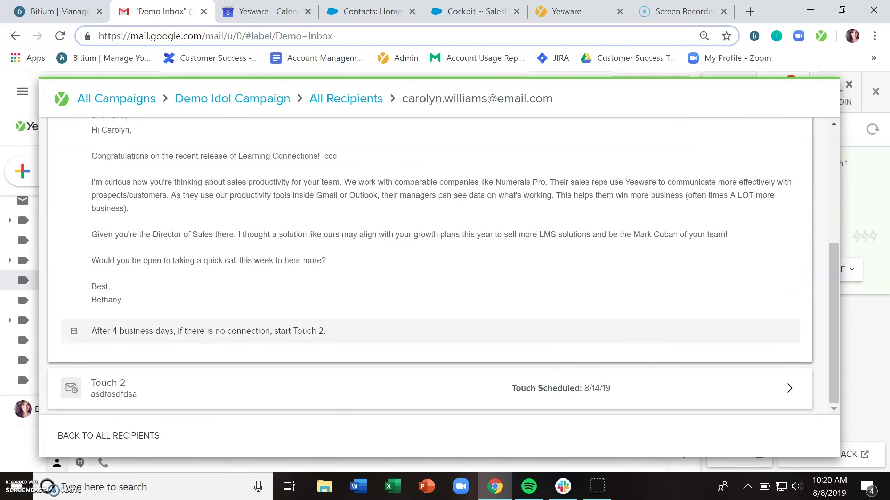
{"action": "left_click", "coordinate": [411, 391]}
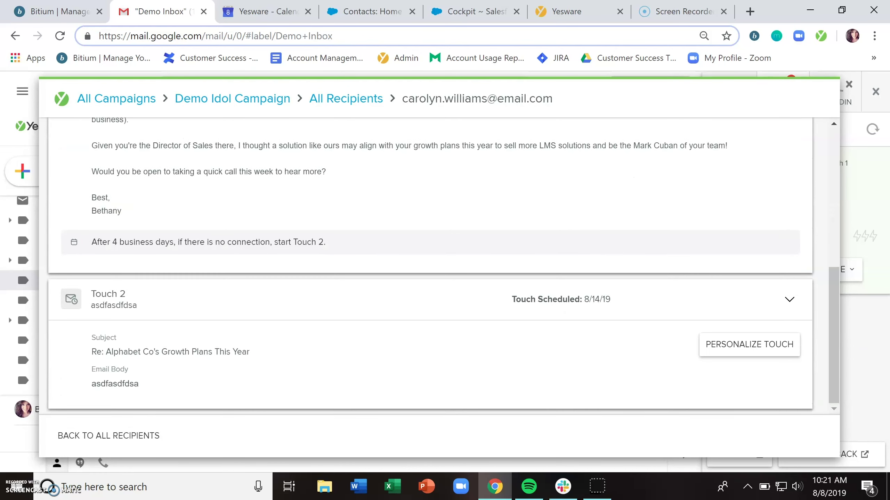
{"action": "left_click", "coordinate": [742, 351]}
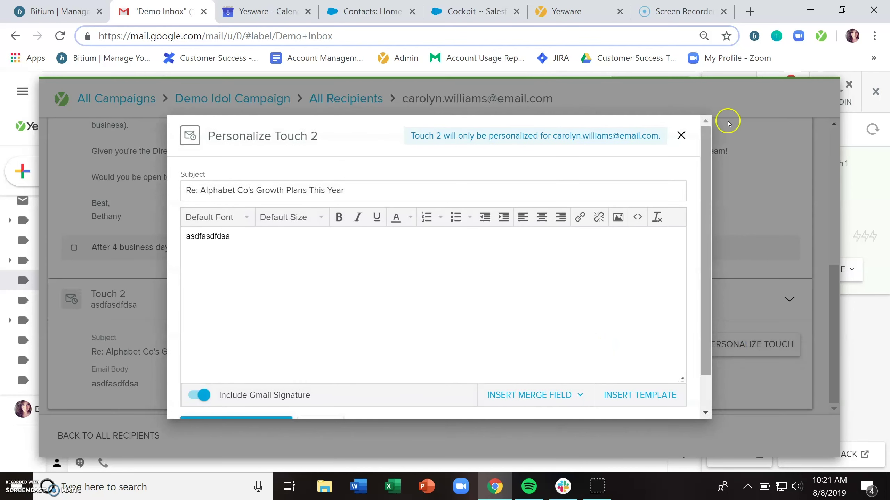
{"action": "left_click", "coordinate": [681, 136]}
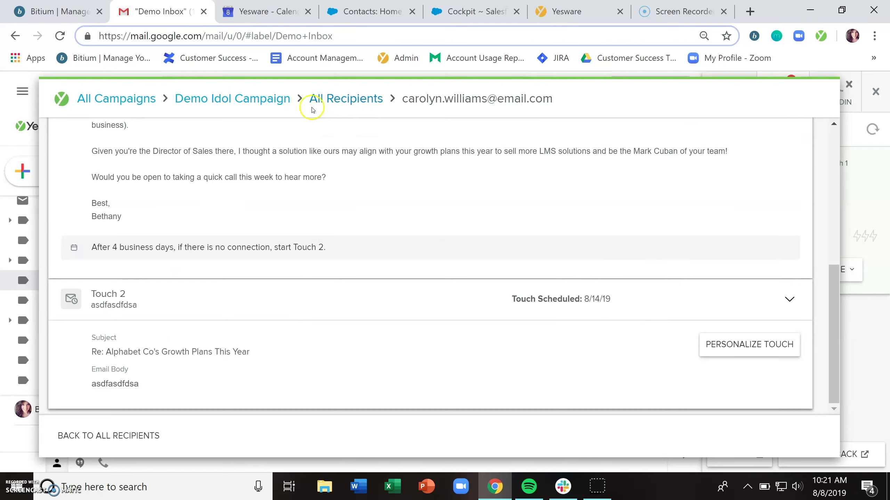
{"action": "left_click", "coordinate": [104, 435]}
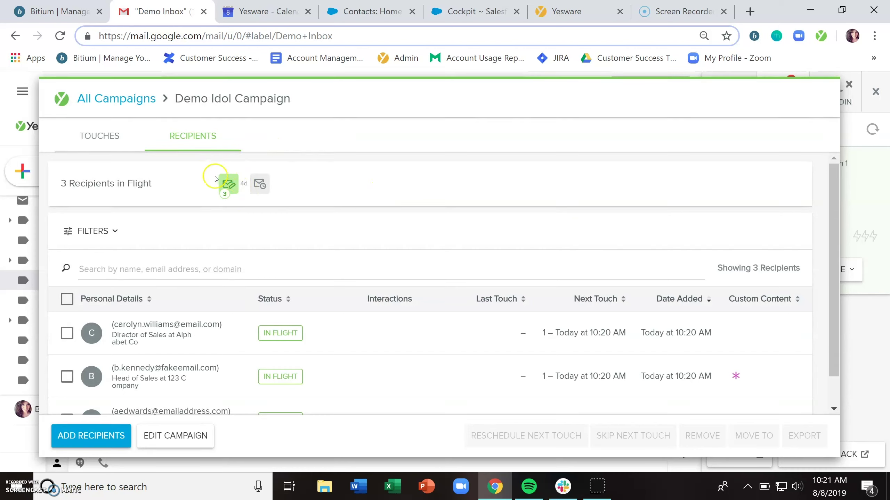
Close the campaign window and refresh the sidebar to list Demo Idol Campaign Touch 1 tasks
{"action": "left_click", "coordinate": [849, 84]}
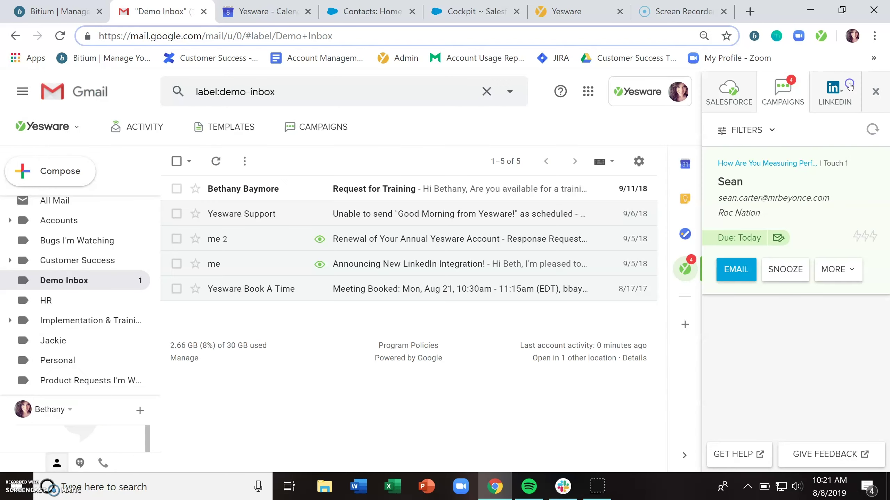
{"action": "left_click", "coordinate": [872, 130]}
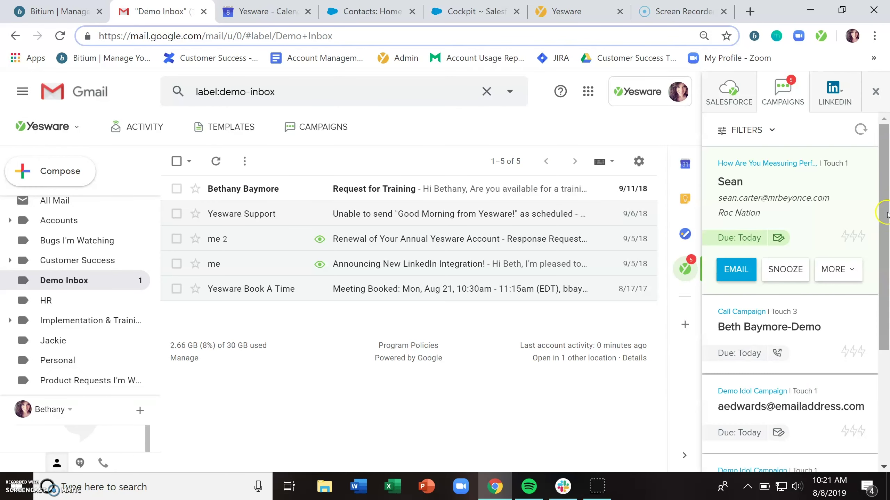
{"action": "left_click_drag", "start_coordinate": [886, 215], "coordinate": [888, 177]}
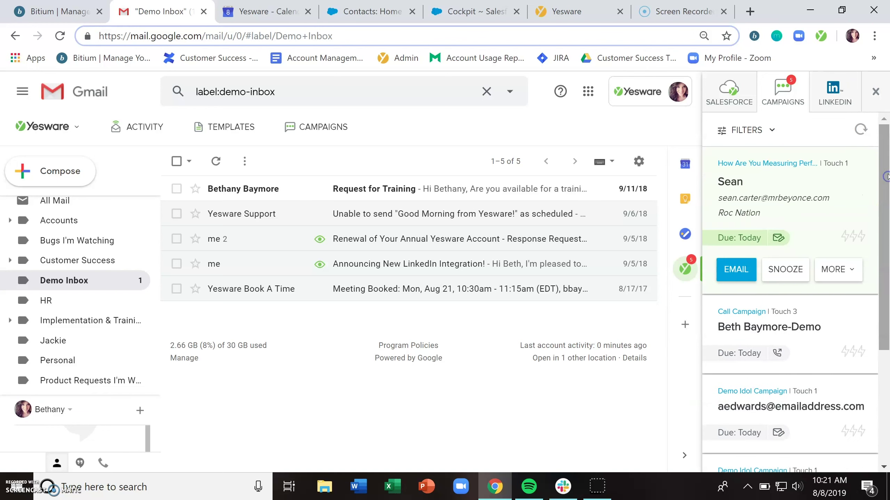